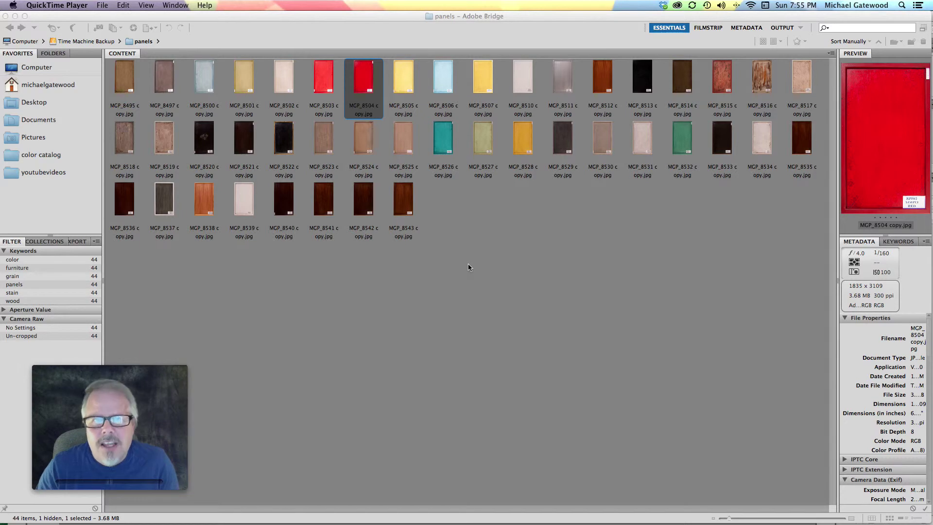
Open the red panel photo MGP_8504 copy.jpg from Bridge into Photoshop CS6.
left_click(365, 83)
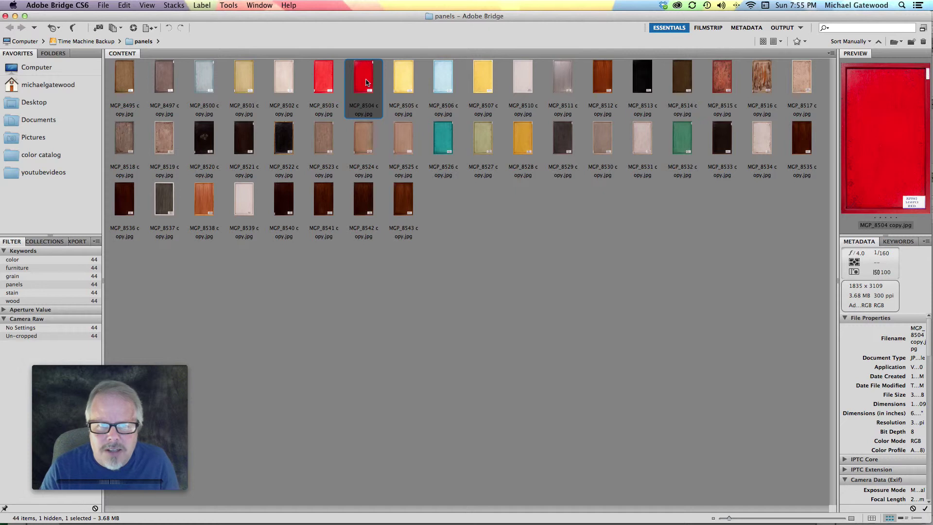
double_click(366, 82)
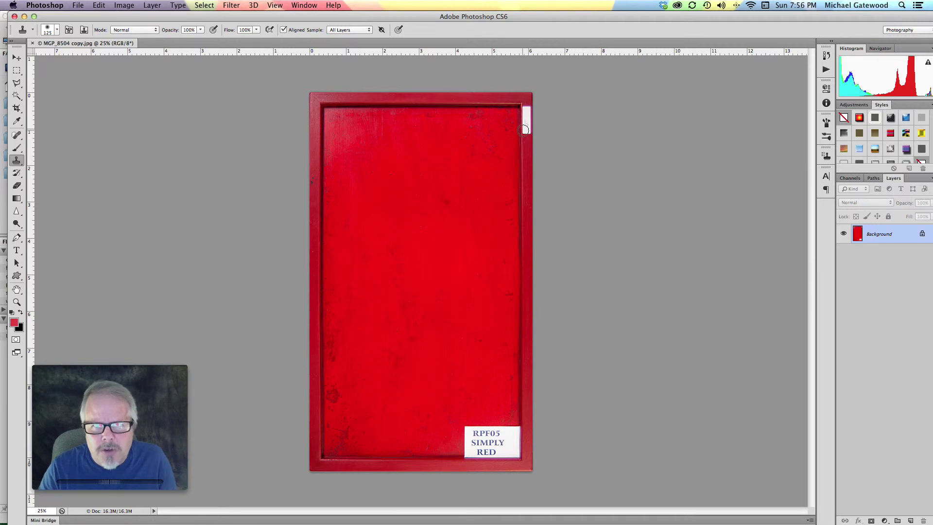
Add an empty Layer 1 above the Background and keep Clone Stamp sampling set to All Layers.
left_click(911, 520)
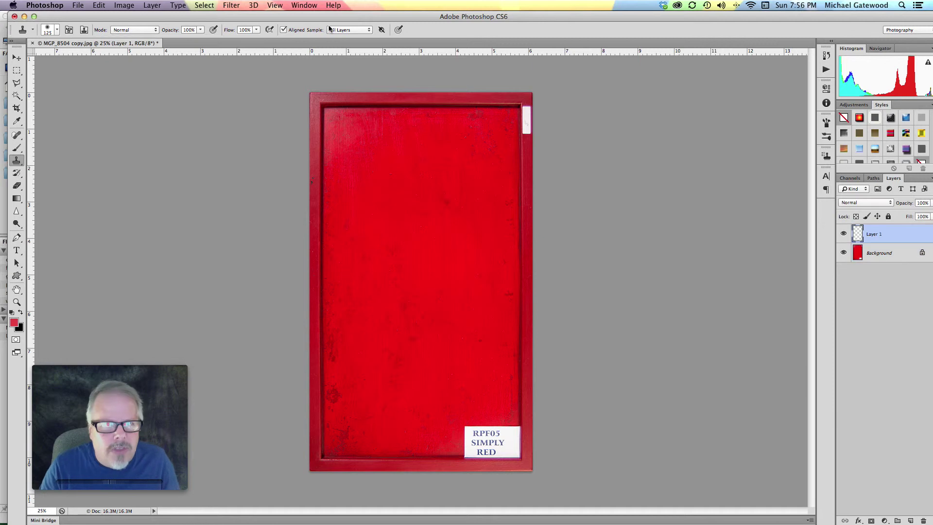
left_click(368, 30)
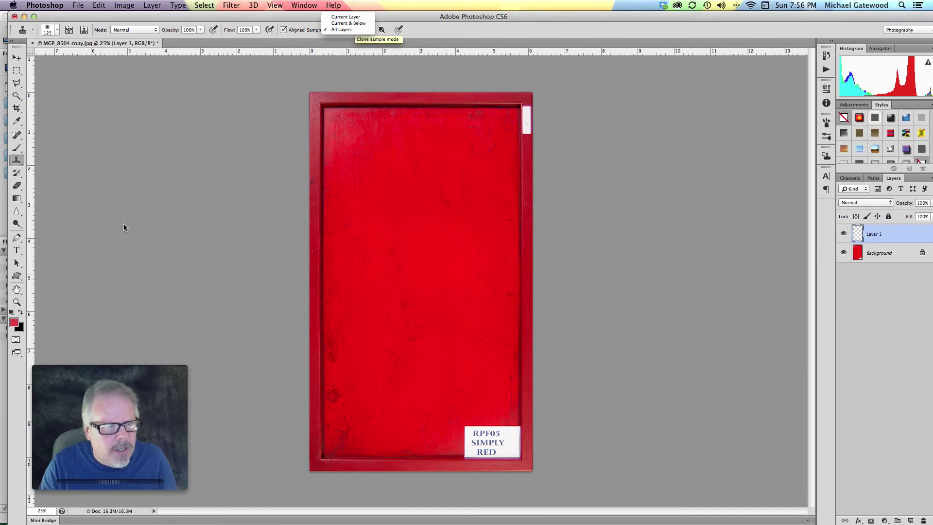
left_click(16, 161)
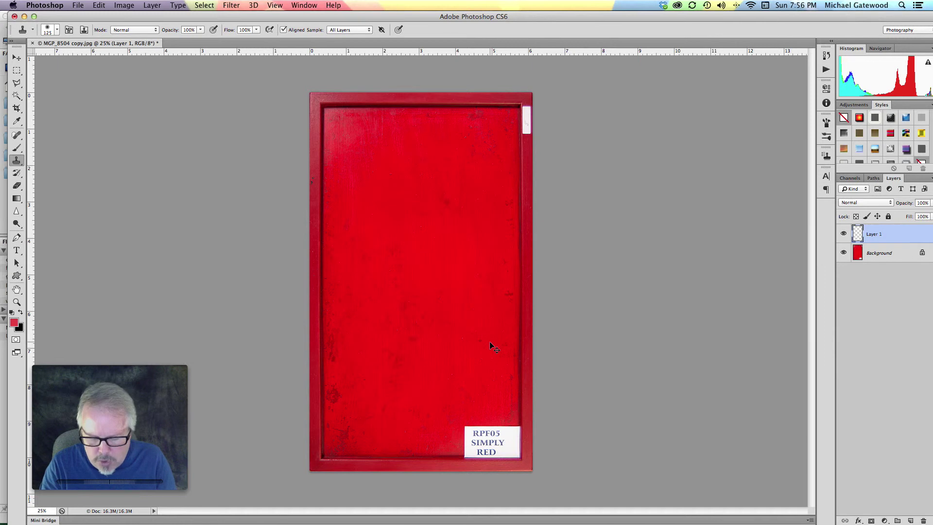
Zoom to 50% and pan down to the RPF05 SIMPLY RED label.
key("super+plus")
key("super+plus")
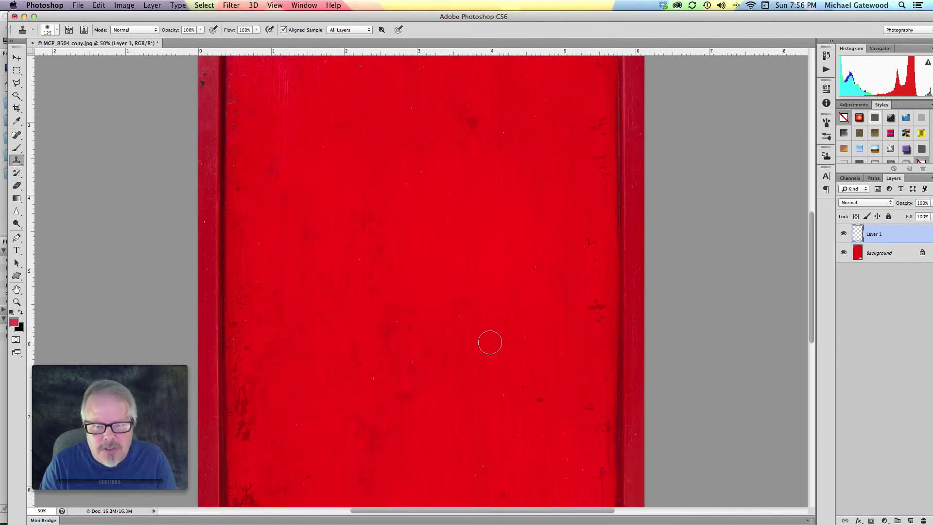
left_click_drag(483, 366, 476, 163)
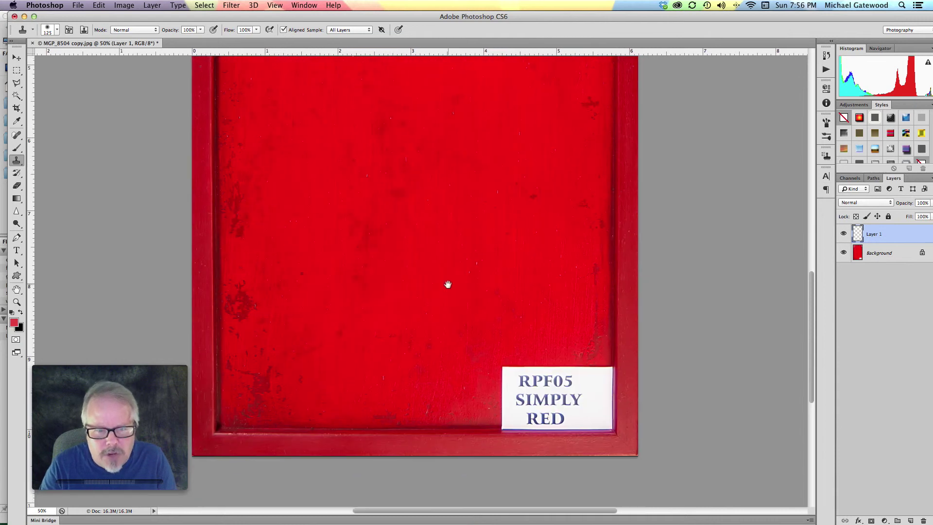
left_click_drag(448, 282, 438, 212)
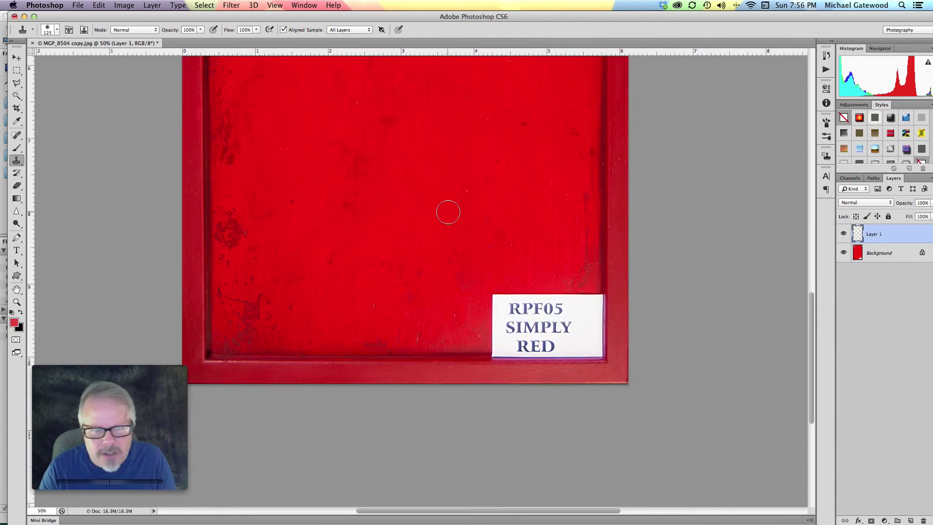
Select the Clone Stamp tool and set its source on clean red wood.
right_click(18, 162)
left_click(50, 160)
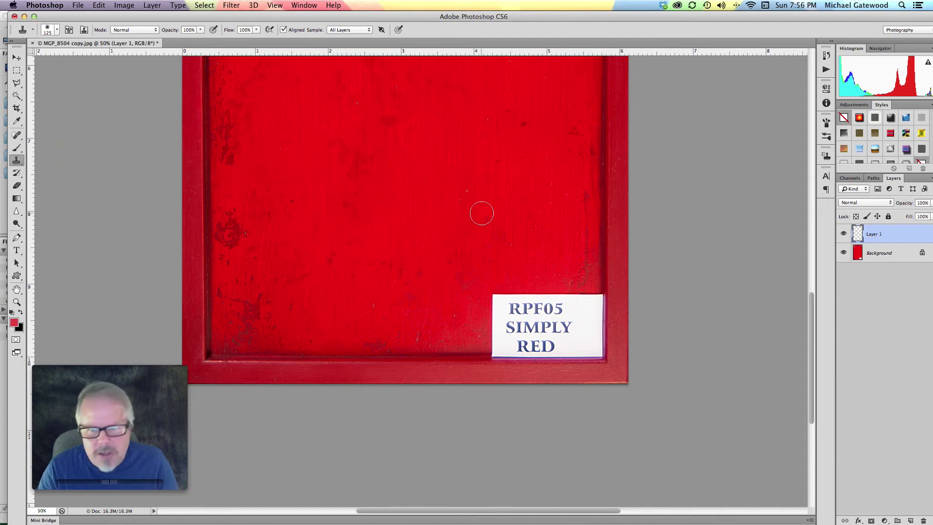
left_click(606, 117, "alt")
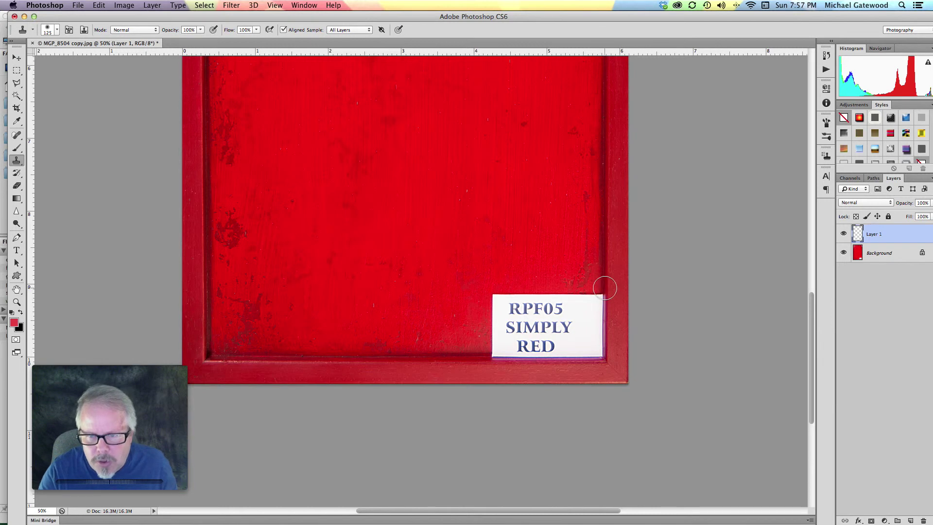
Clone red texture over the label's right, bottom and left edges.
left_click_drag(604, 286, 605, 357)
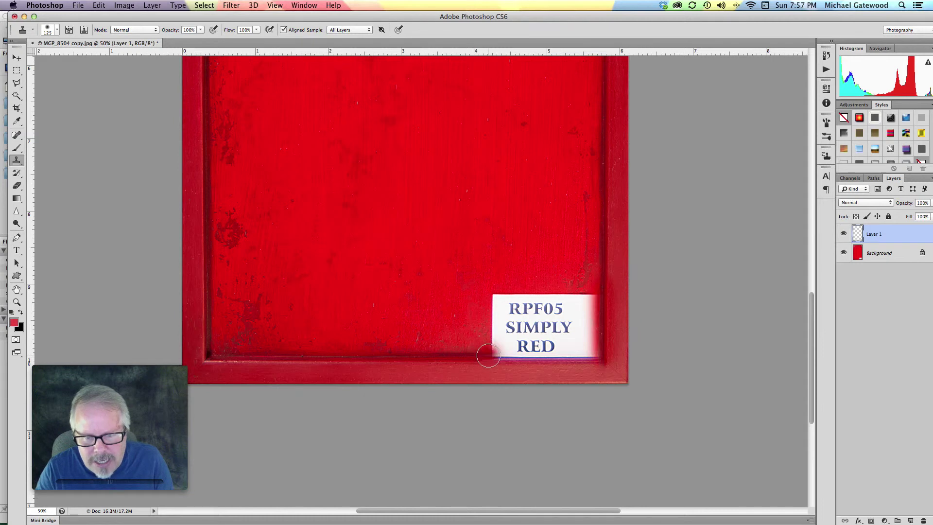
left_click_drag(488, 356, 607, 356)
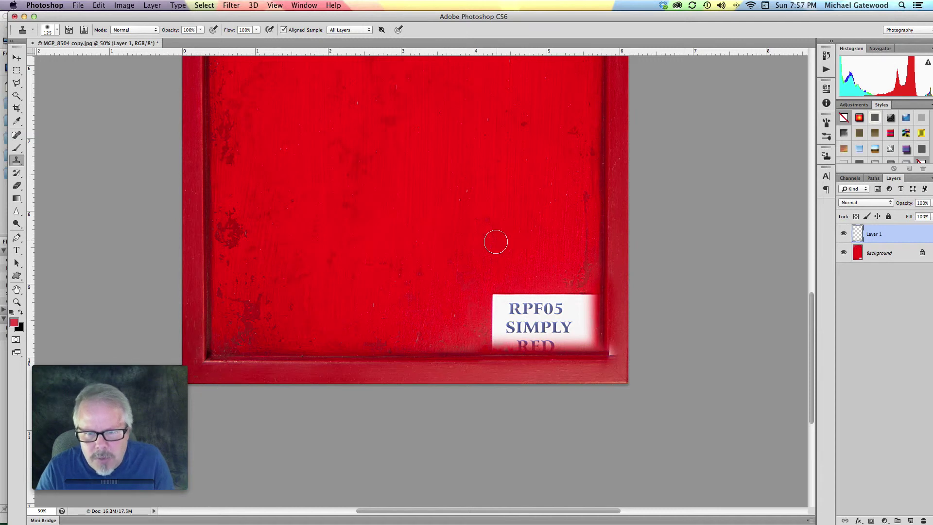
left_click(490, 198, "alt")
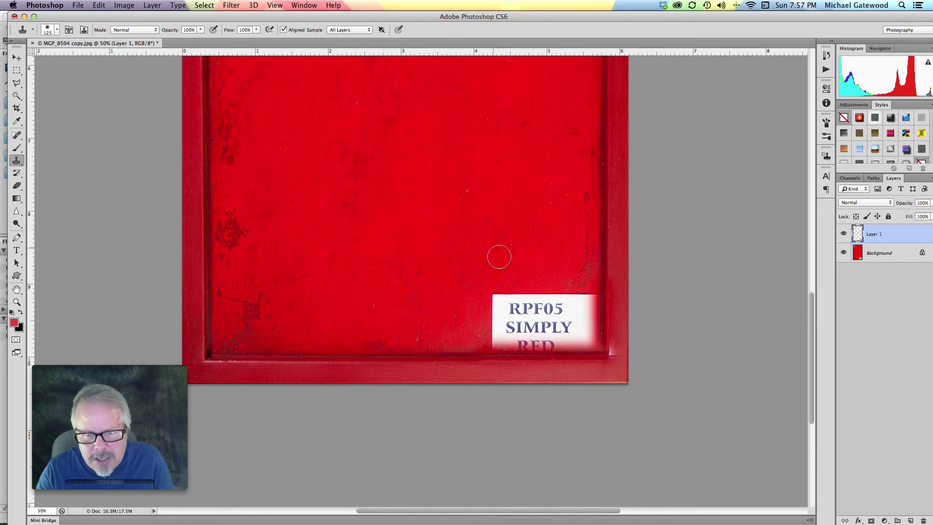
mouse_move(495, 294)
left_mouse_down()
mouse_move(496, 340)
mouse_move(595, 338)
mouse_move(585, 294)
mouse_move(508, 302)
mouse_move(528, 319)
mouse_move(575, 312)
mouse_move(526, 312)
mouse_move(585, 322)
mouse_move(504, 325)
mouse_move(530, 316)
left_mouse_up()
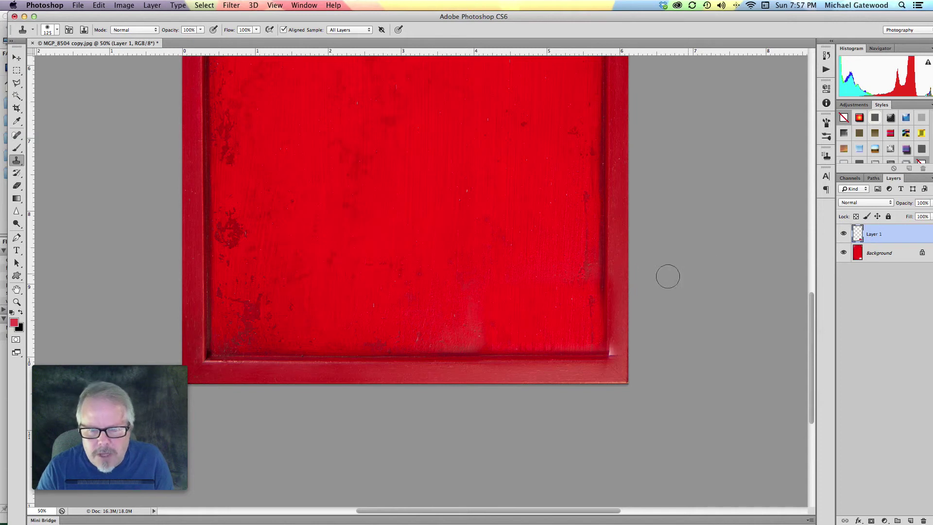
Touch up the panel's right inner edge and lower-right inner corner with resampled texture.
left_click(608, 284)
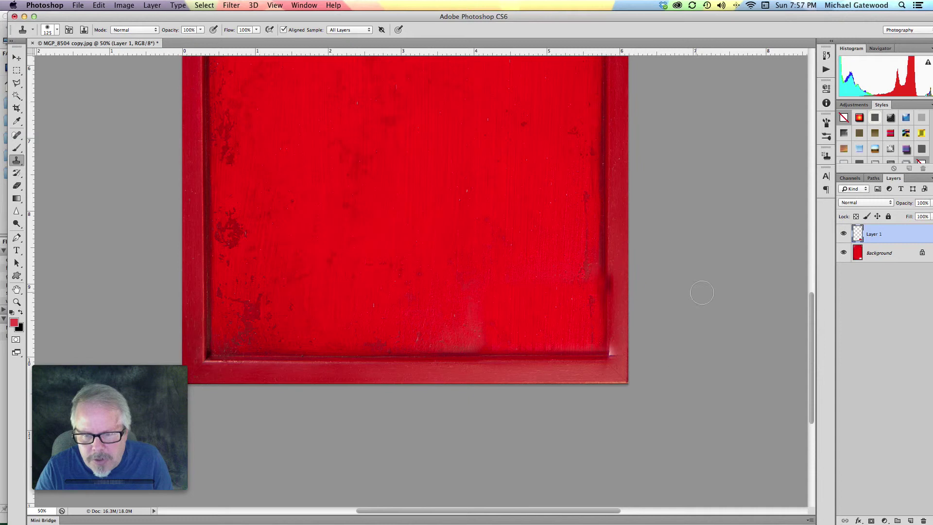
left_click(606, 303, "alt")
left_click(607, 349)
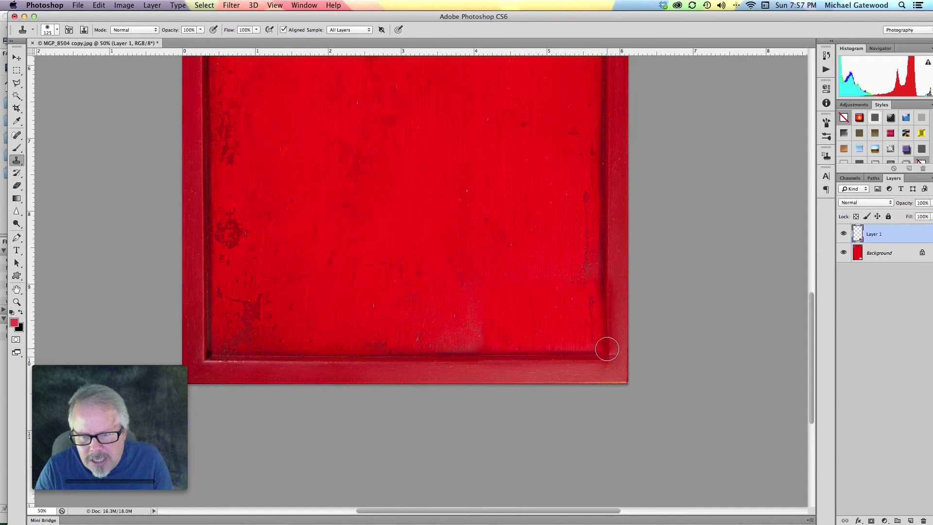
left_click_drag(607, 349, 611, 356)
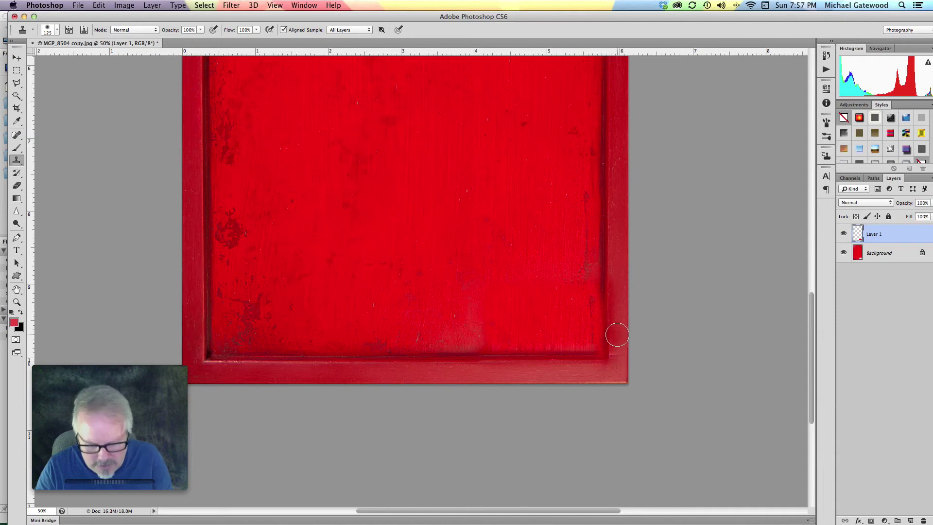
left_click(17, 303)
Zoom to 300% on the lower-right corner and clone over its dark shadow.
left_click(608, 359)
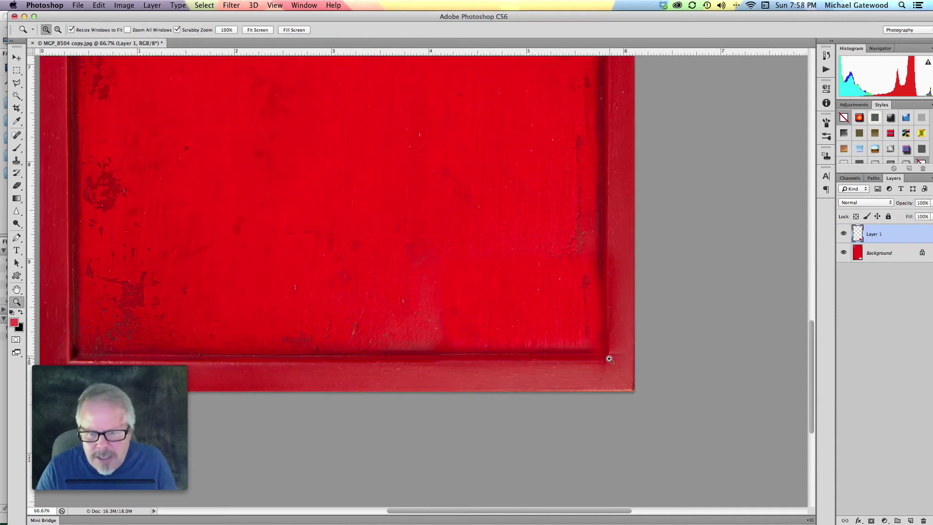
left_click(606, 360)
left_click(648, 370)
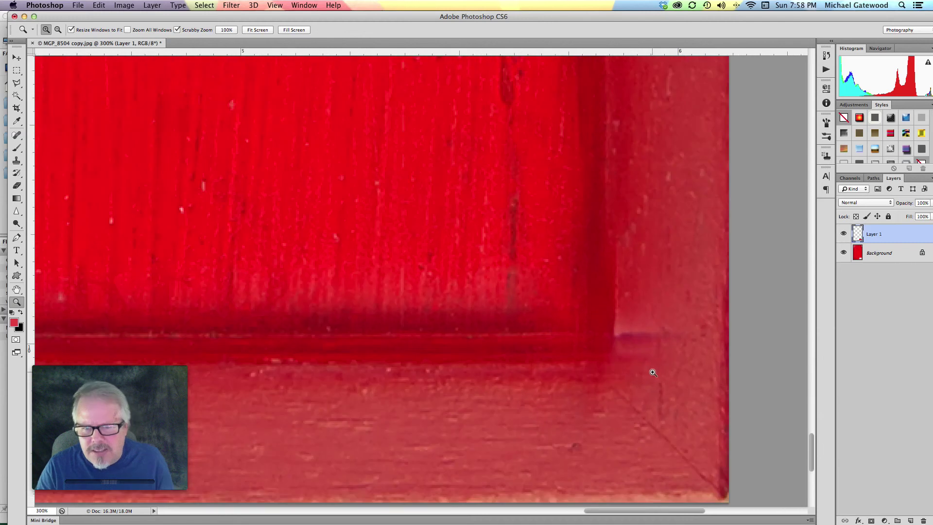
scroll(653, 373, "left", 1)
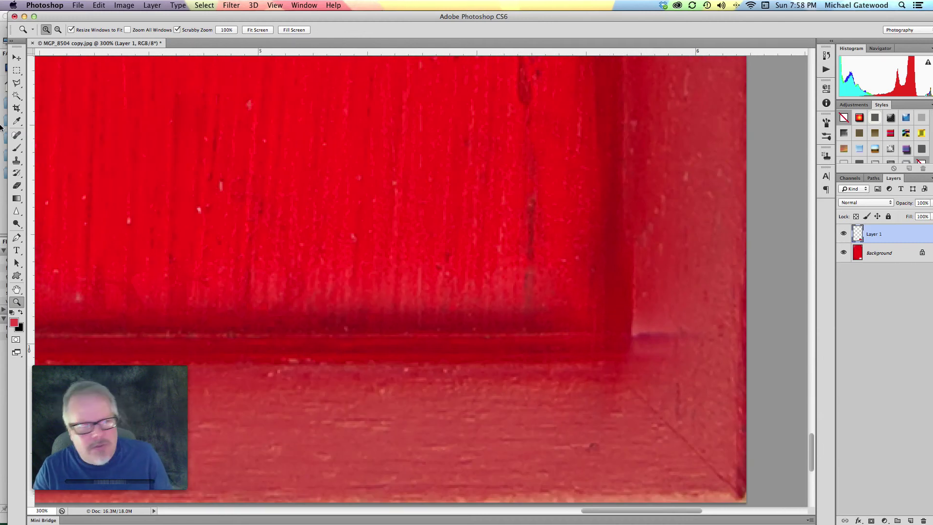
left_click(19, 148)
left_click(17, 161)
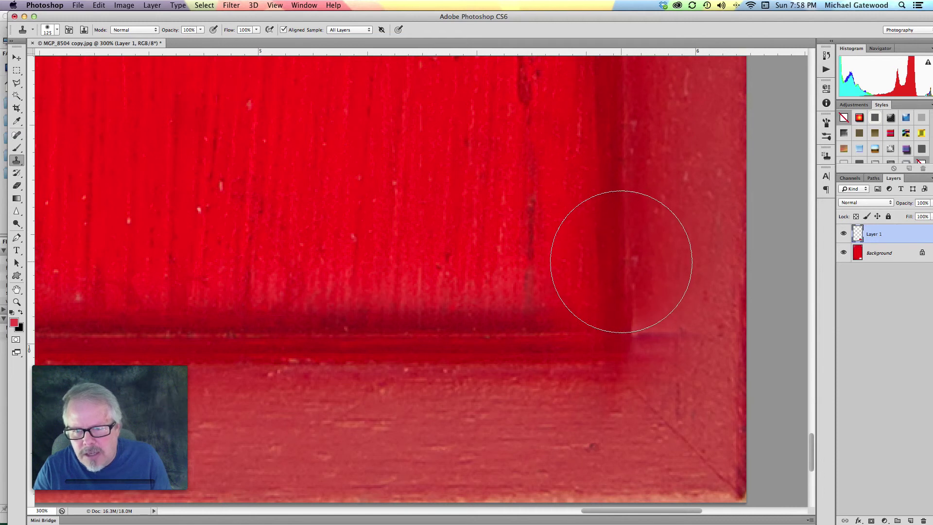
mouse_move(621, 261)
left_mouse_down()
mouse_move(628, 289)
mouse_move(650, 298)
left_mouse_up()
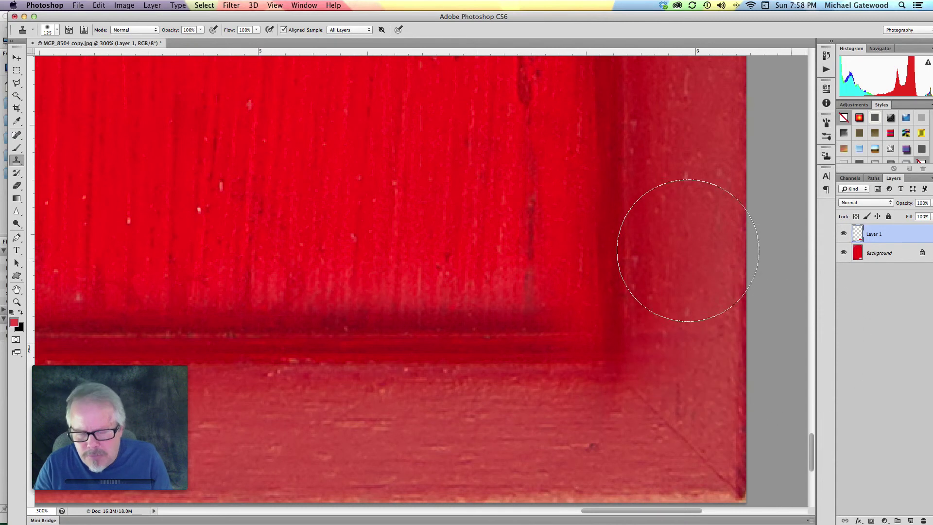
Toggle Layer 1's visibility to compare against the original label.
left_click(842, 235)
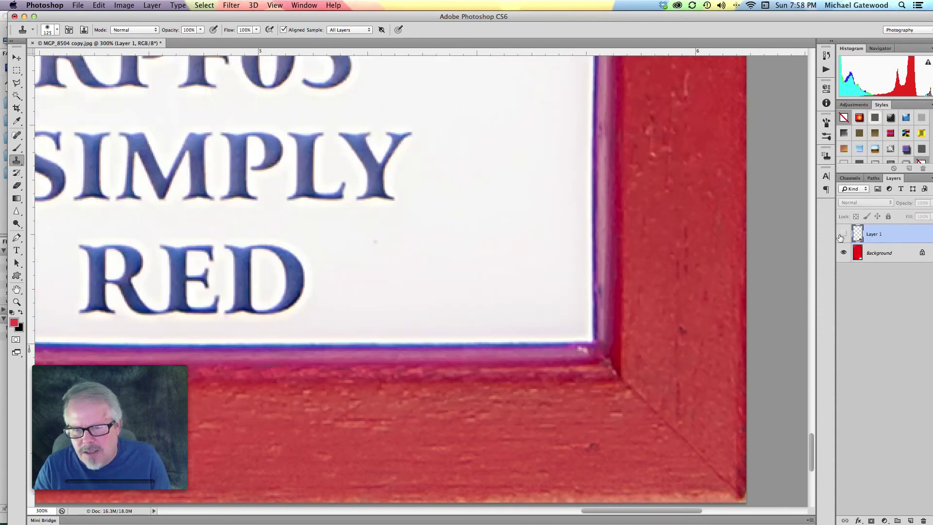
left_click(843, 235)
left_click(843, 235)
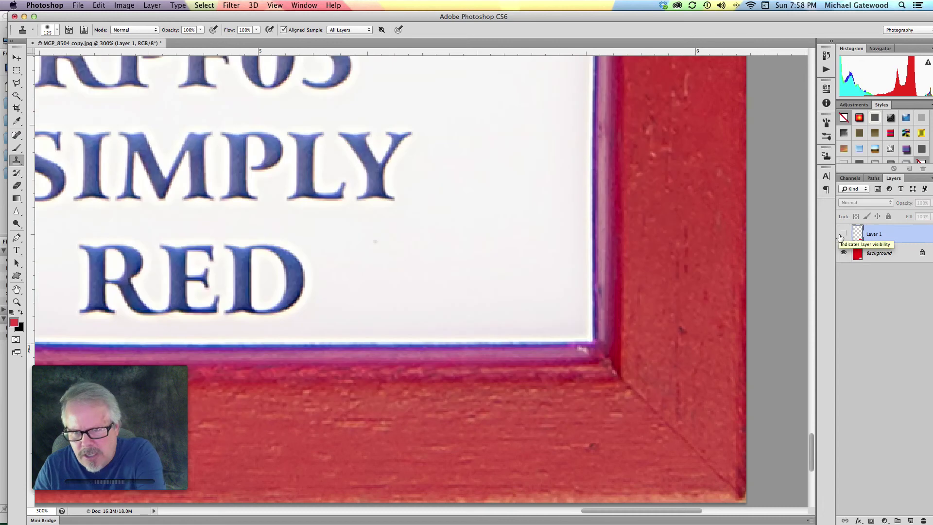
left_click(843, 235)
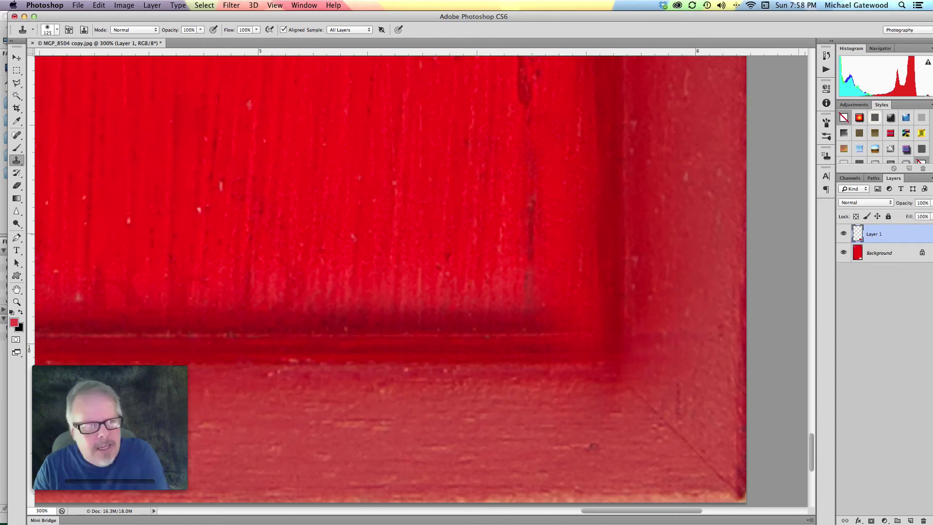
Add a layer mask to Layer 1 and soften the patch edge with a soft round 48 px brush.
left_click(872, 521)
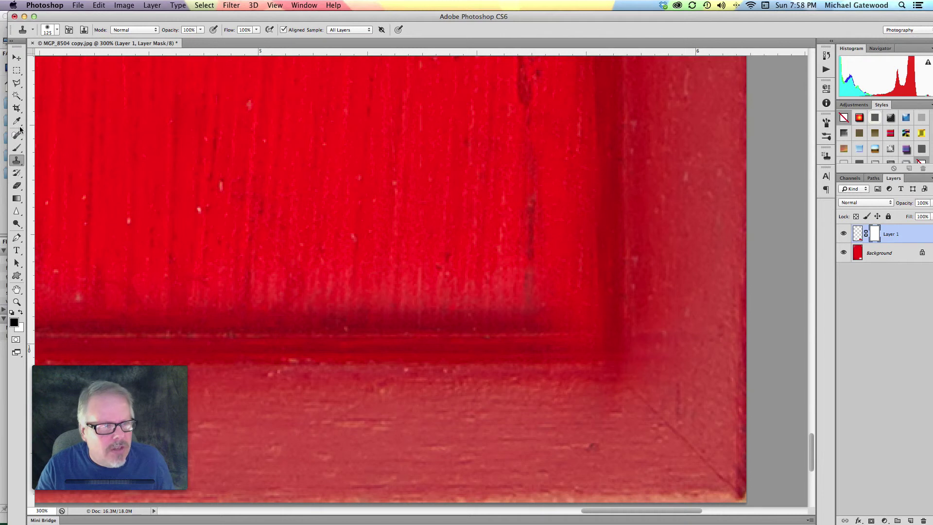
left_click(16, 148)
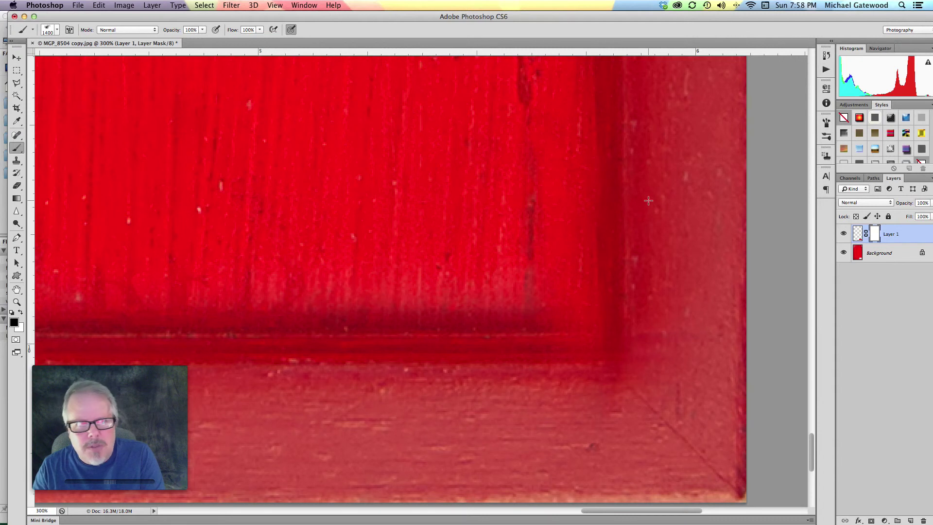
key("bracketleft")
key("bracketleft")
key("bracketleft")
key("bracketleft")
key("bracketleft")
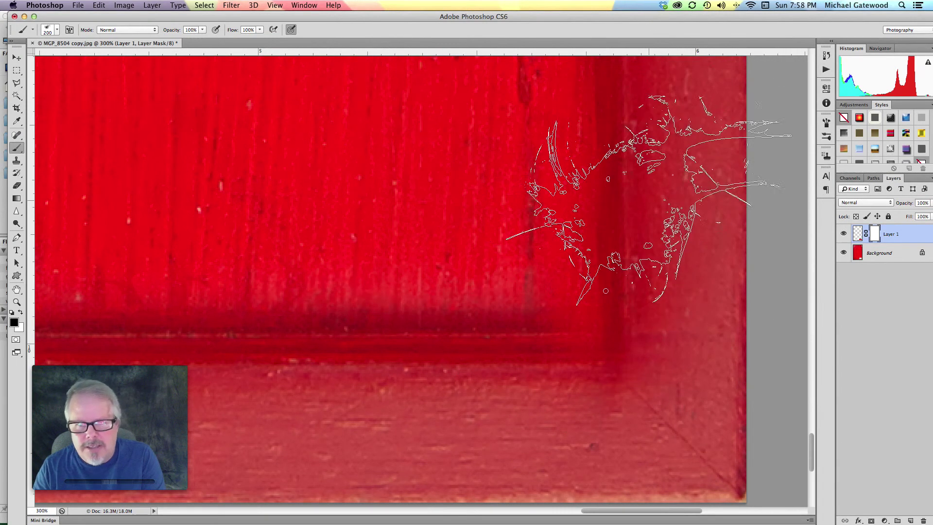
left_click(57, 29)
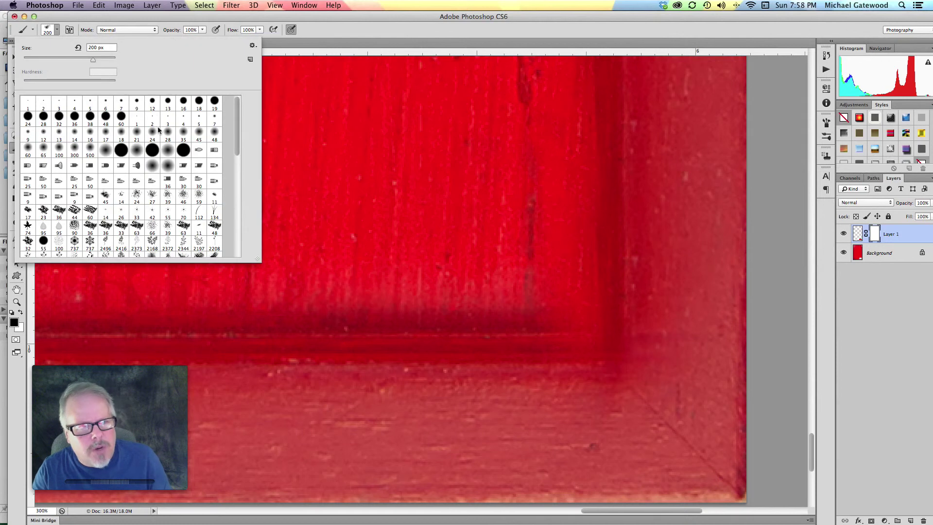
left_click(216, 133)
left_click(582, 67)
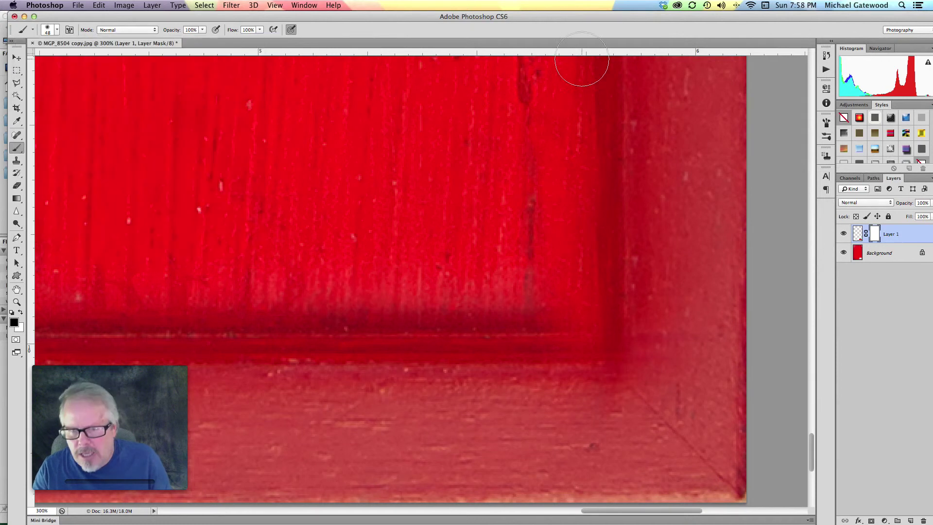
left_click_drag(661, 314, 659, 358)
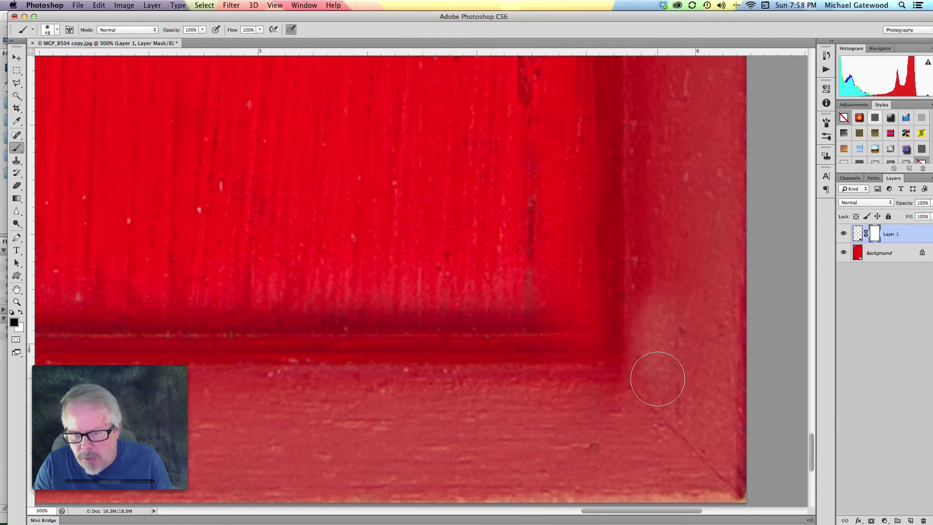
mouse_move(658, 379)
left_mouse_down()
mouse_move(666, 303)
mouse_move(645, 394)
mouse_move(656, 396)
mouse_move(575, 400)
mouse_move(634, 405)
mouse_move(652, 387)
mouse_move(658, 235)
mouse_move(687, 237)
mouse_move(690, 302)
mouse_move(695, 284)
mouse_move(671, 242)
left_mouse_up()
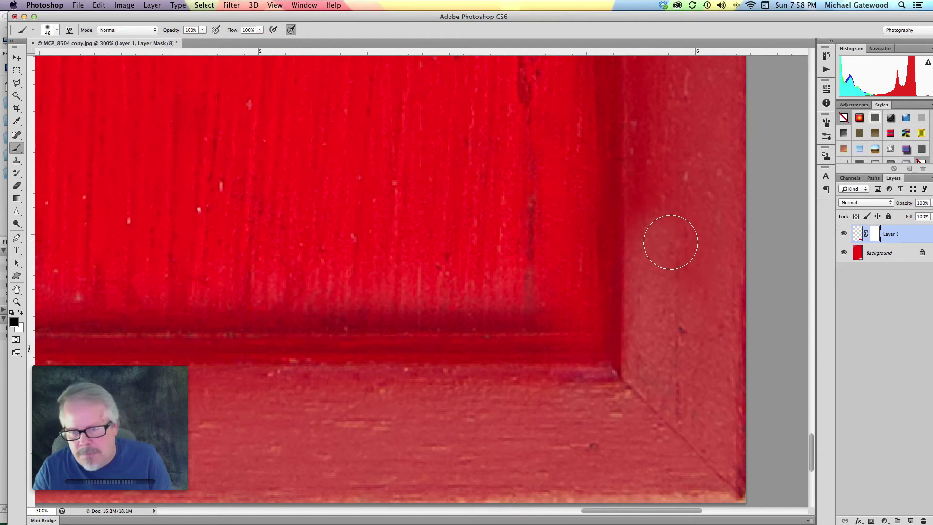
Toggle Layer 1 to compare with the original sign, then fit the whole door on screen.
left_click(843, 234)
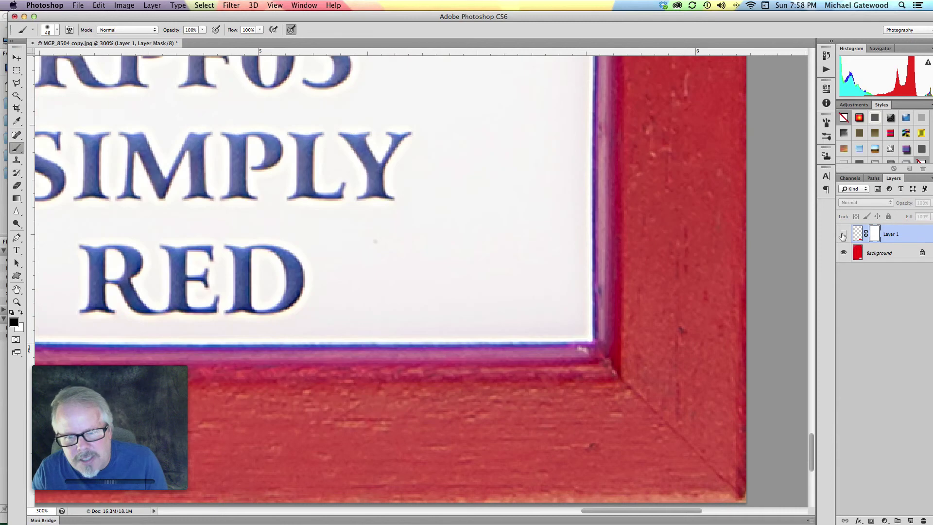
left_click(844, 234)
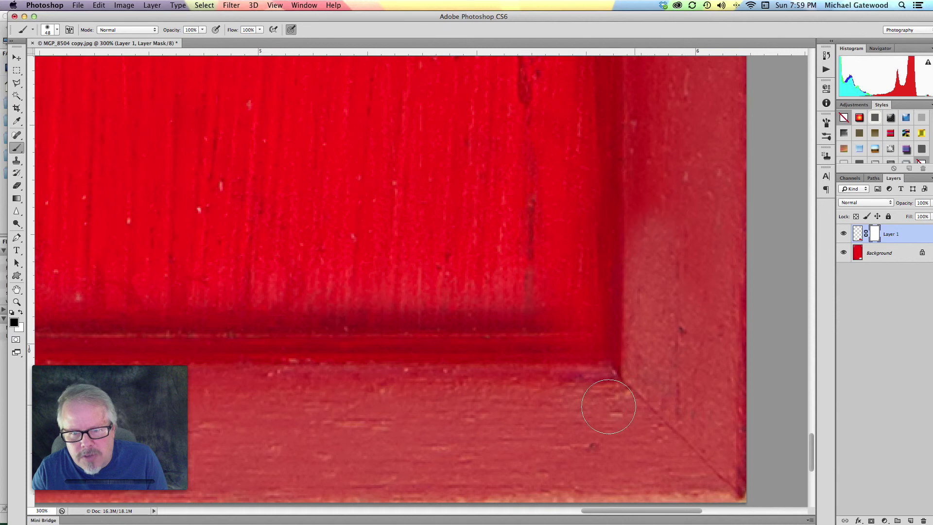
scroll(359, 380, "left", 7)
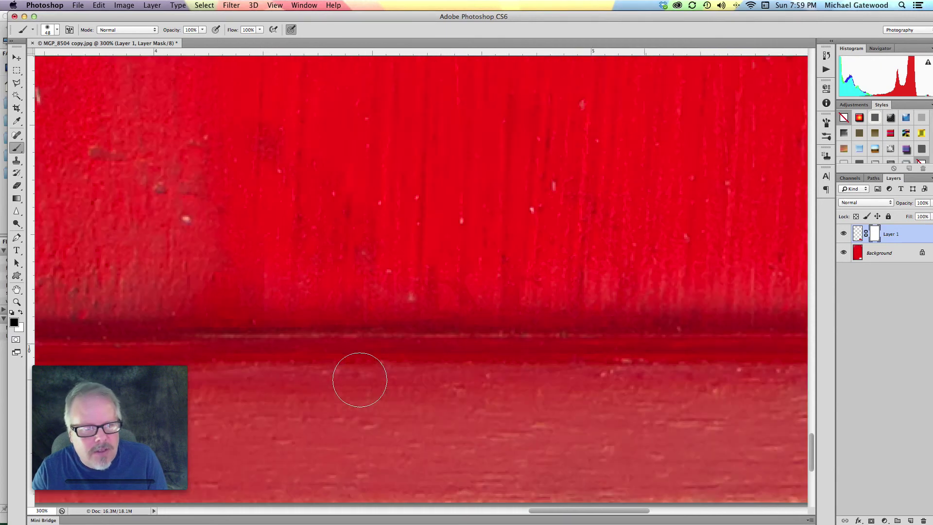
scroll(359, 379, "left", 3)
scroll(448, 261, "up", 5)
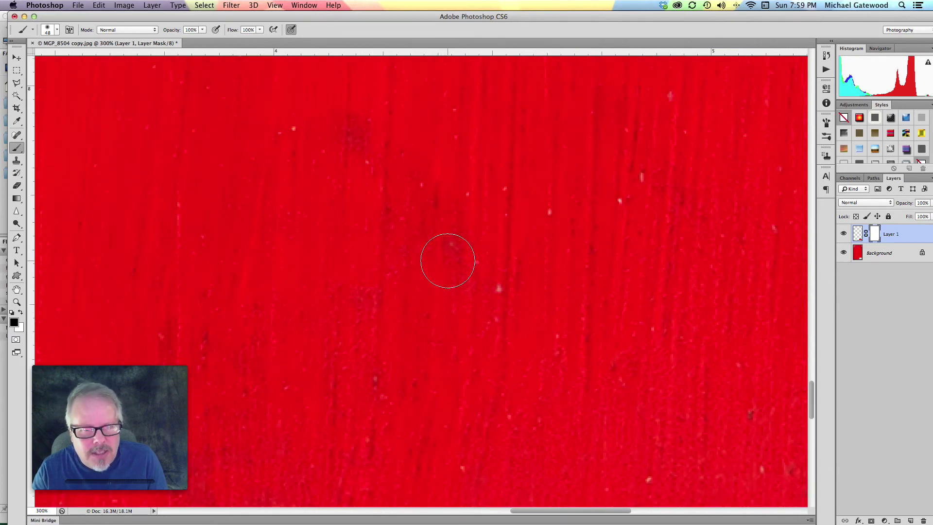
scroll(447, 261, "up", 10)
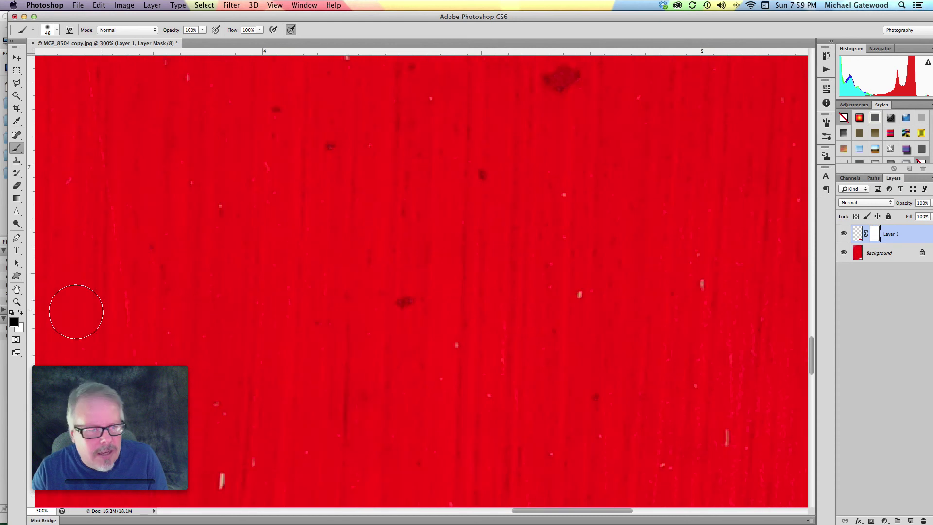
double_click(16, 290)
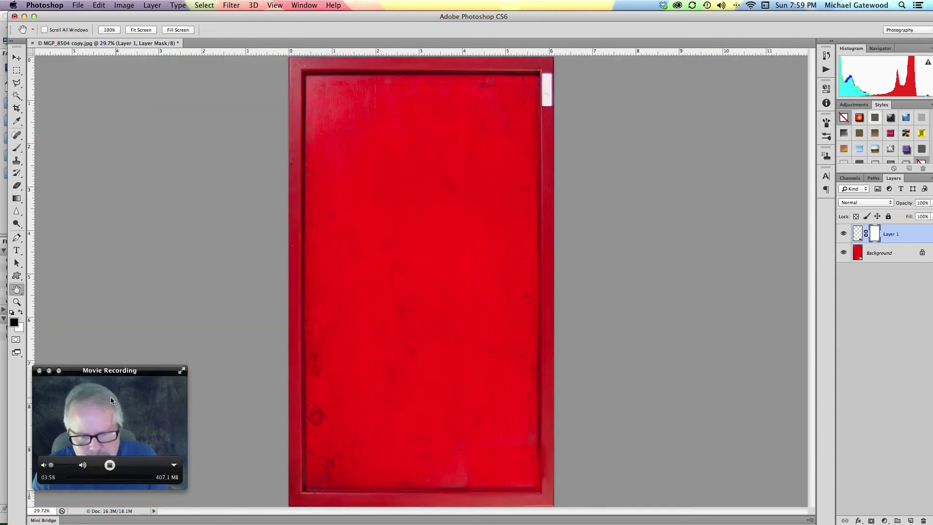
Zoom to 66.7% on the door's lower part and target Layer 1's pixels instead of its mask.
left_click(16, 302)
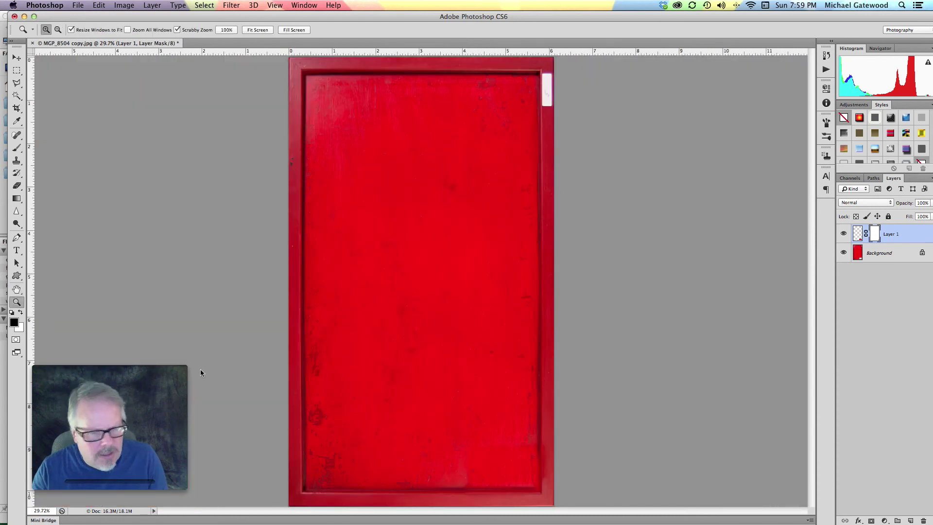
left_click(509, 456)
left_click(510, 460)
left_click(513, 465)
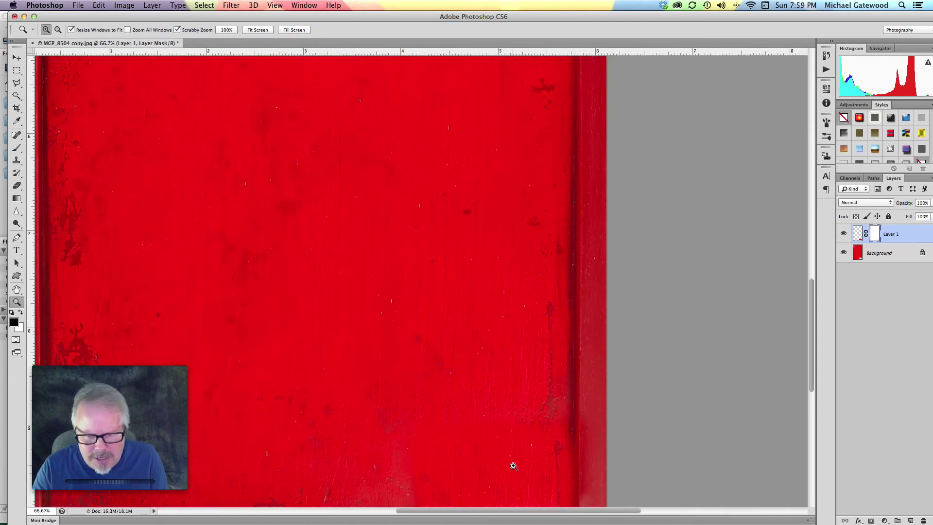
scroll(513, 466, "down", 5)
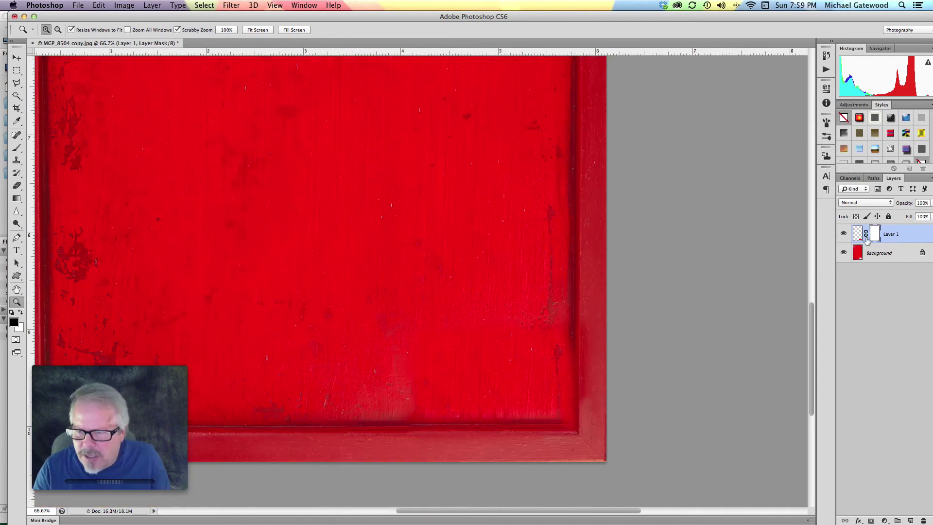
left_click(858, 234)
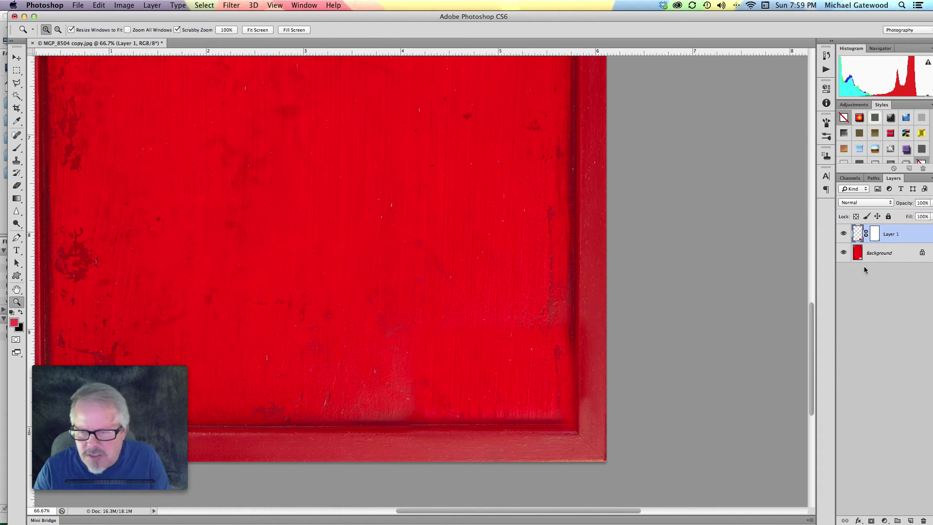
Add a Curves adjustment layer mapping input 128 to output 110.
left_click(885, 520)
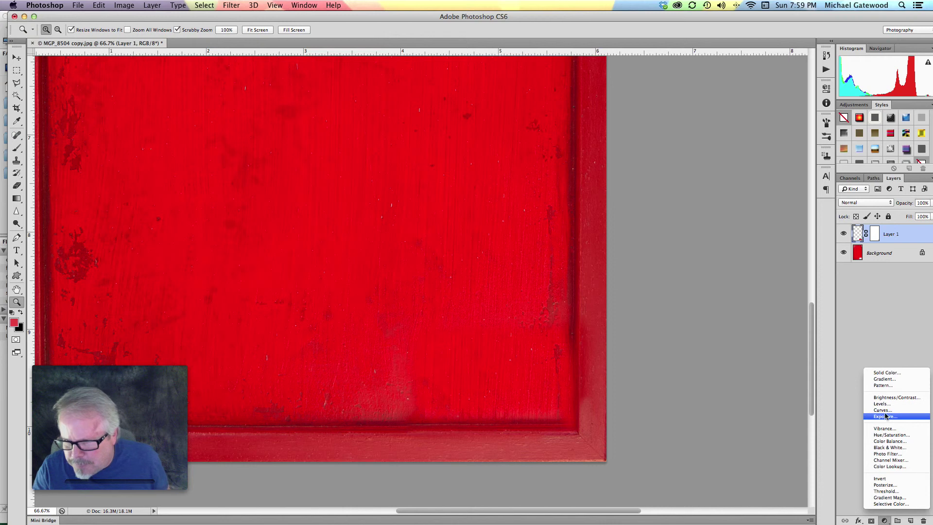
left_click(869, 394)
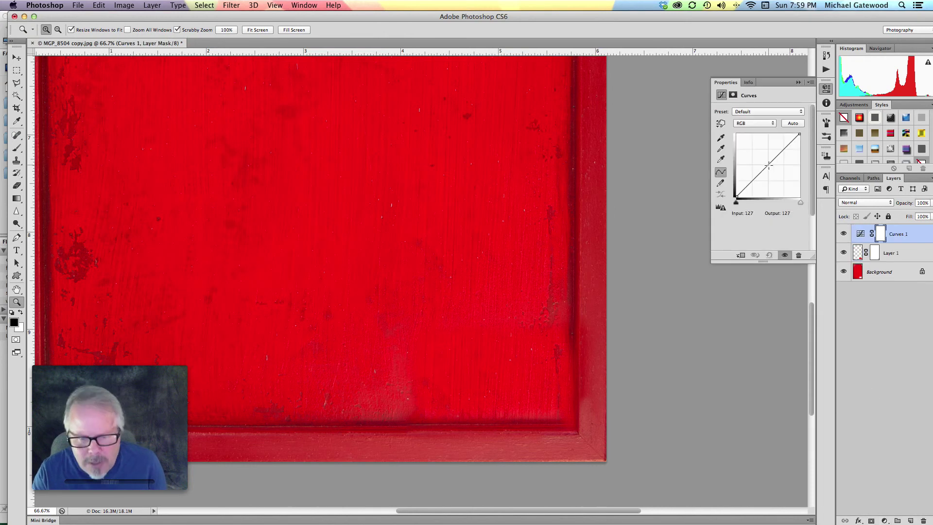
left_click_drag(769, 166, 769, 169)
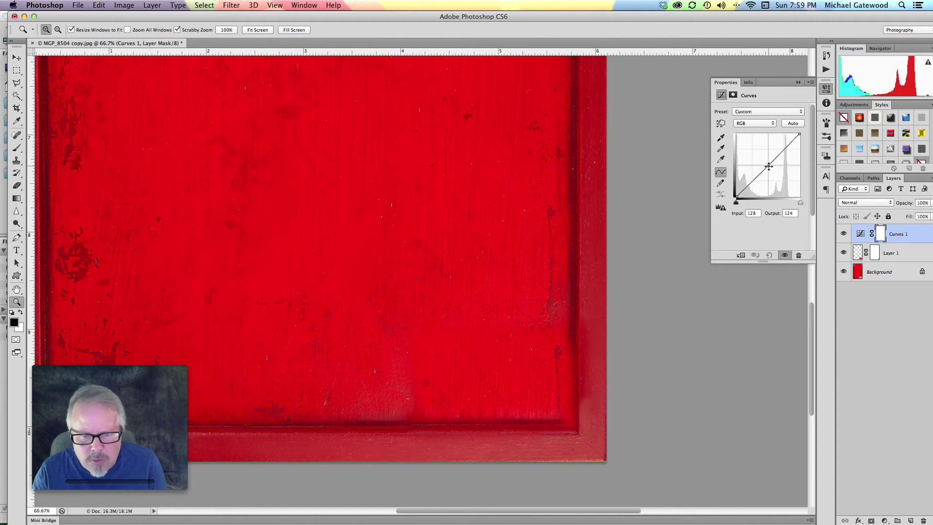
left_click_drag(769, 169, 769, 170)
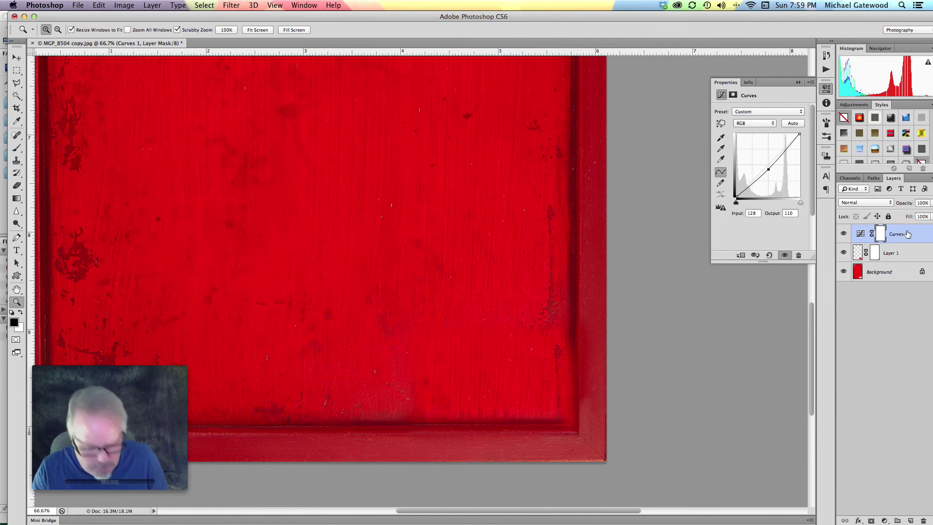
Alt-click between the layers to clip Curves 1 to Layer 1.
key("alt")
left_click_drag(908, 234, 907, 236)
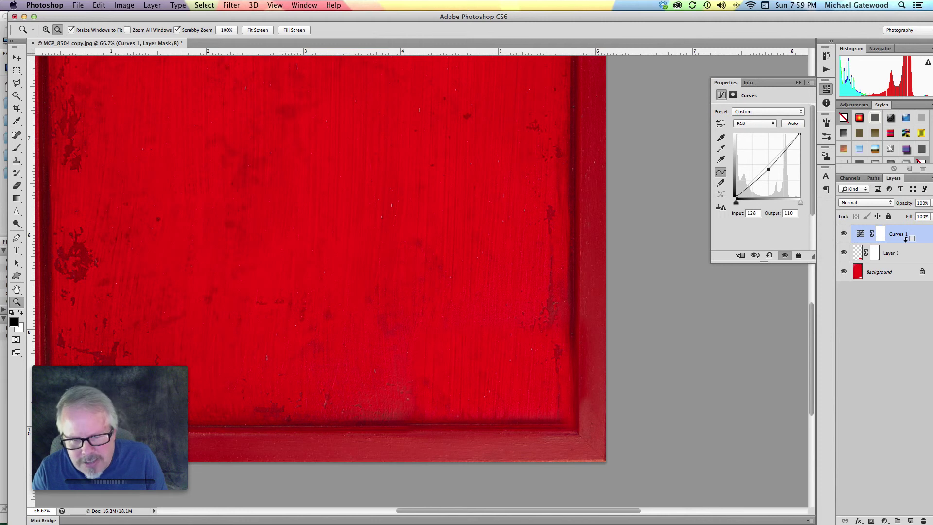
left_click(906, 238, "alt")
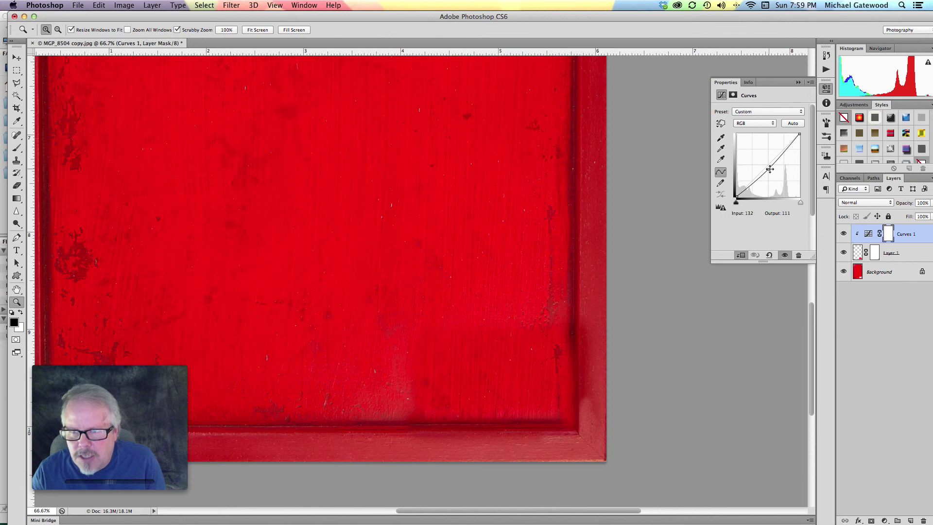
Move the curve point to input 104, output 106 and toggle Curves 1 to compare.
mouse_move(768, 169)
left_mouse_down()
mouse_move(769, 180)
mouse_move(769, 167)
left_mouse_up()
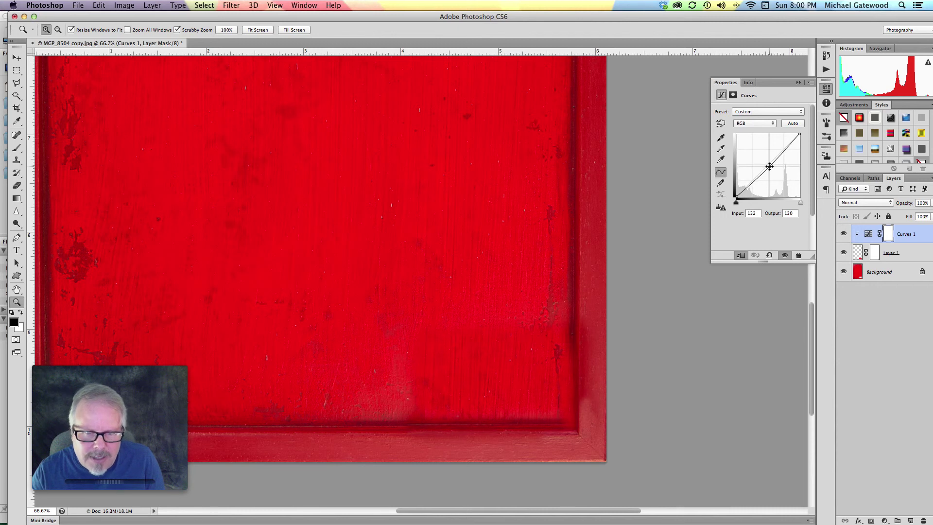
left_click_drag(770, 166, 763, 170)
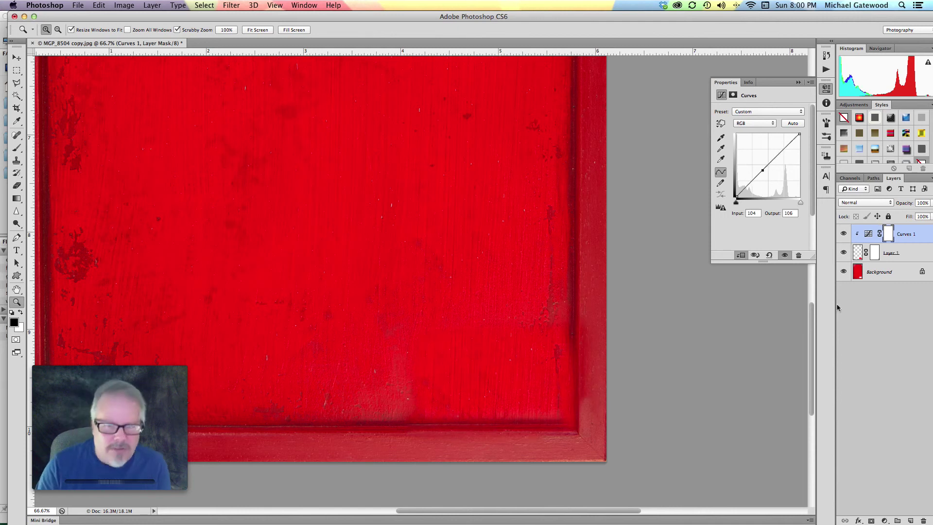
left_click(844, 234)
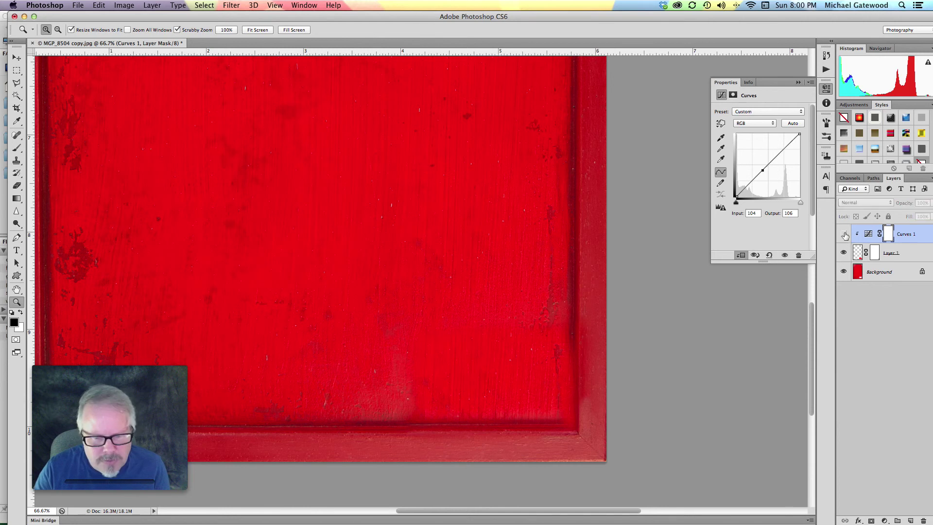
left_click(844, 234)
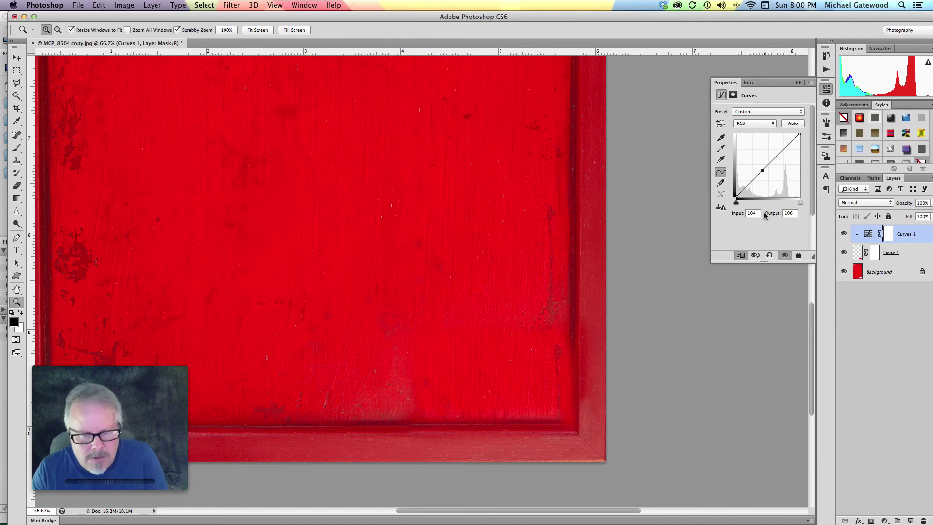
Reselect Layer 1 with the Clone Stamp and undo a stray white cloned patch.
scroll(520, 216, "up", 10)
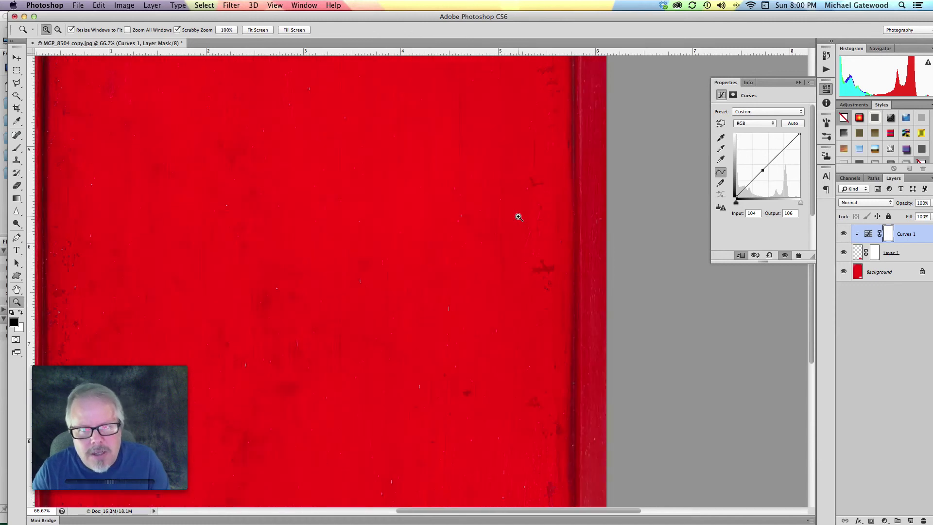
scroll(519, 216, "up", 10)
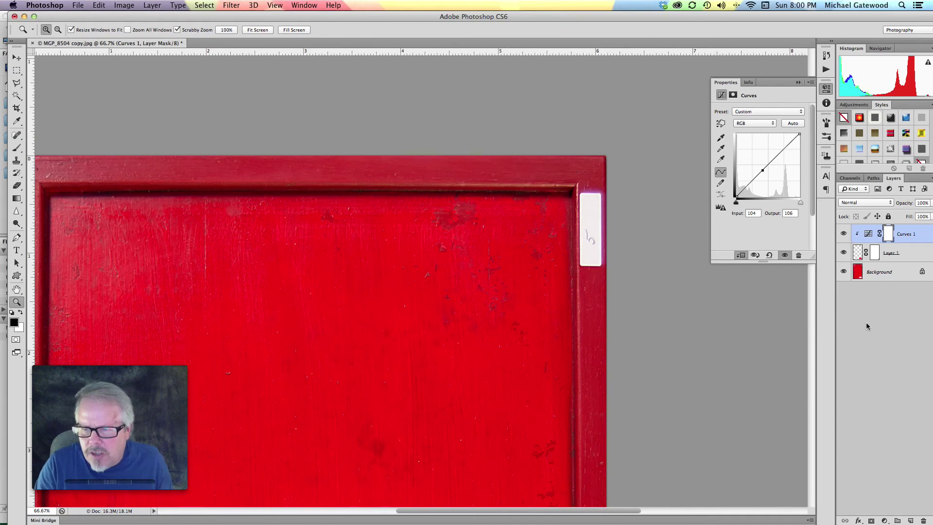
left_click(859, 254)
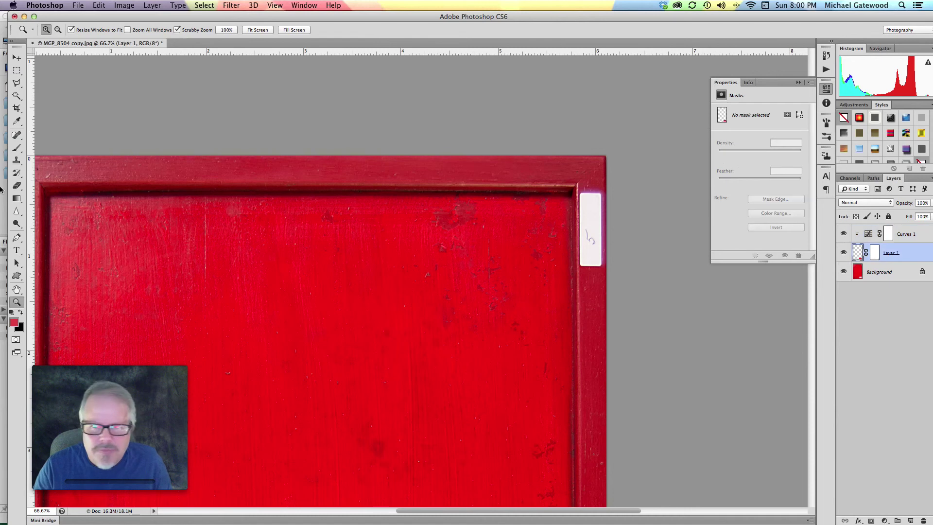
left_click(17, 160)
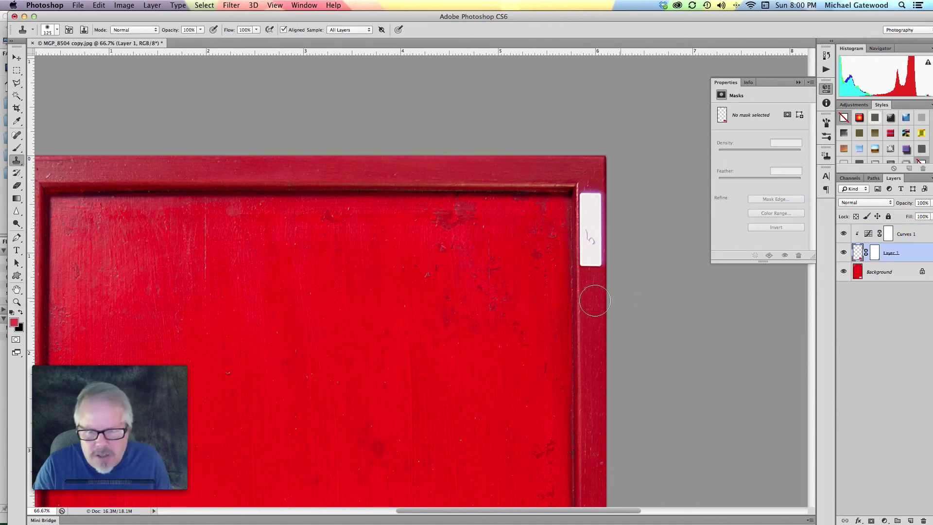
left_click_drag(595, 300, 577, 299)
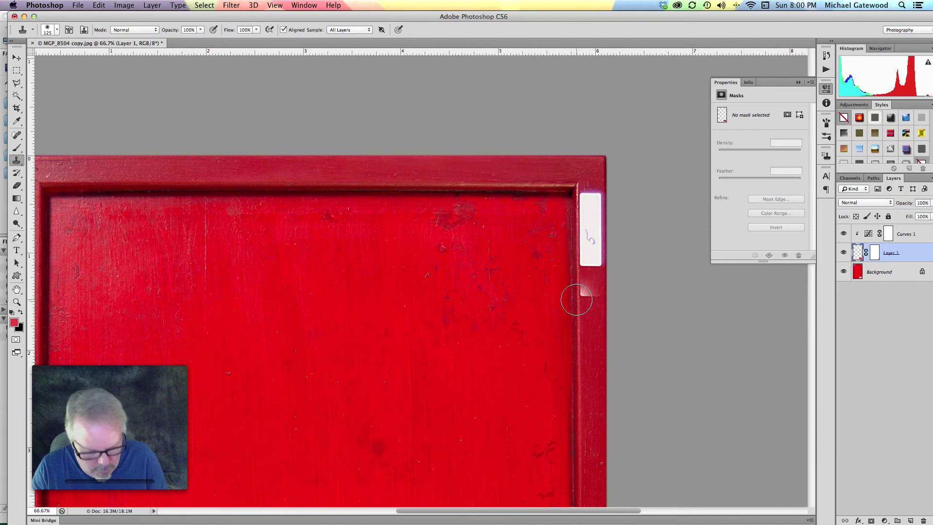
key("super+z")
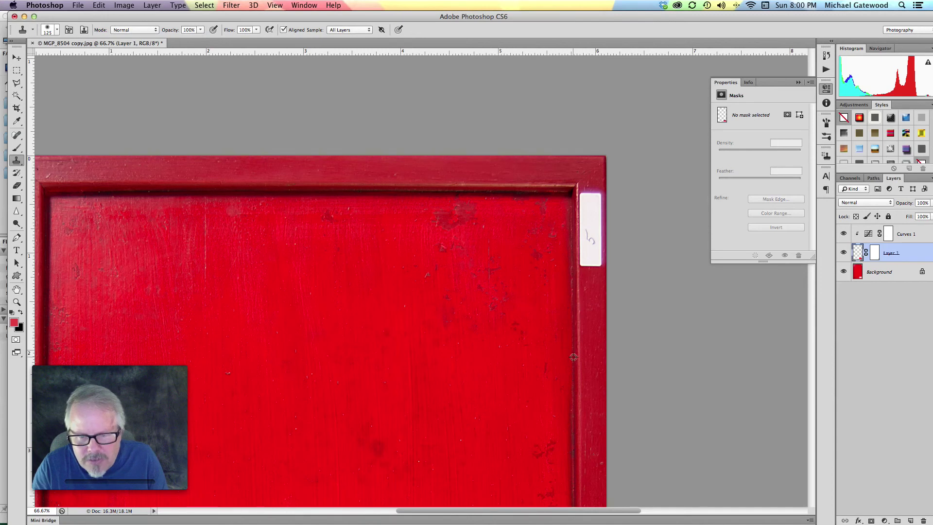
Sample clean red wood, shrink the brush and paint over the right-edge white tab.
left_click(579, 358, "alt")
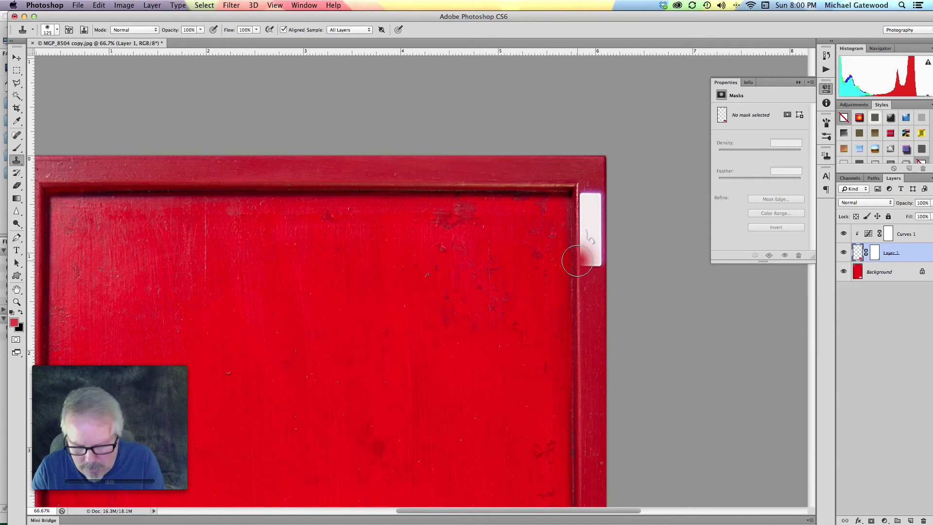
key("bracketleft")
key("bracketleft")
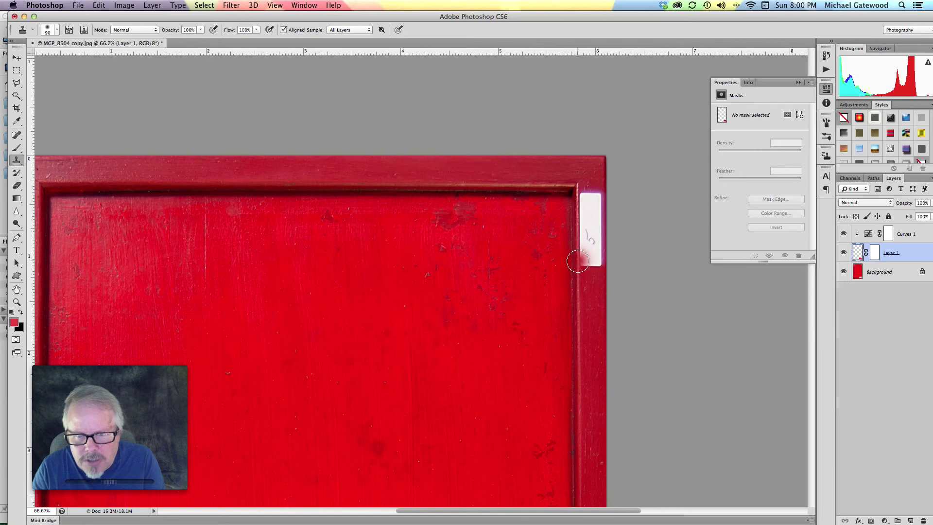
mouse_move(577, 262)
left_mouse_down()
mouse_move(577, 198)
mouse_move(601, 197)
mouse_move(602, 266)
mouse_move(591, 261)
mouse_move(591, 196)
mouse_move(591, 250)
left_mouse_up()
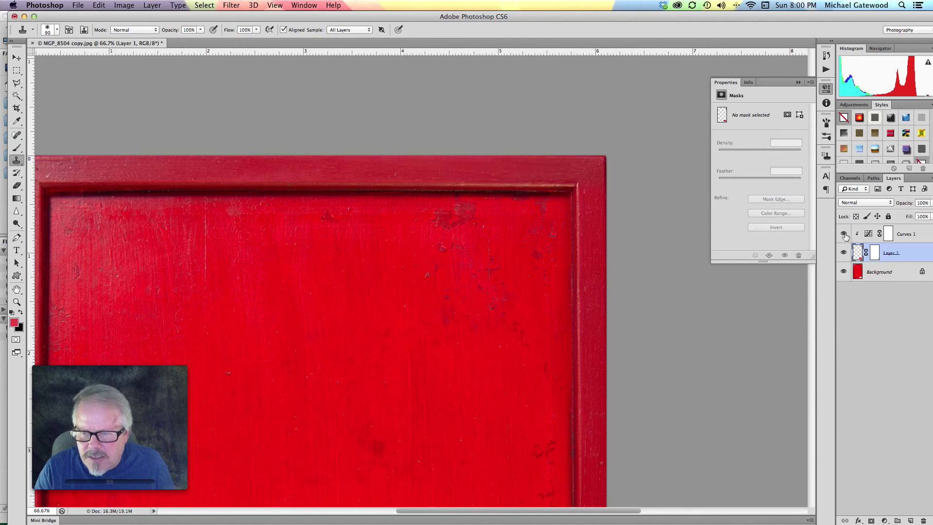
left_click(844, 235)
Compare the clone against the original, then set a Curves 1 midpoint to 128/110.
left_click(845, 253)
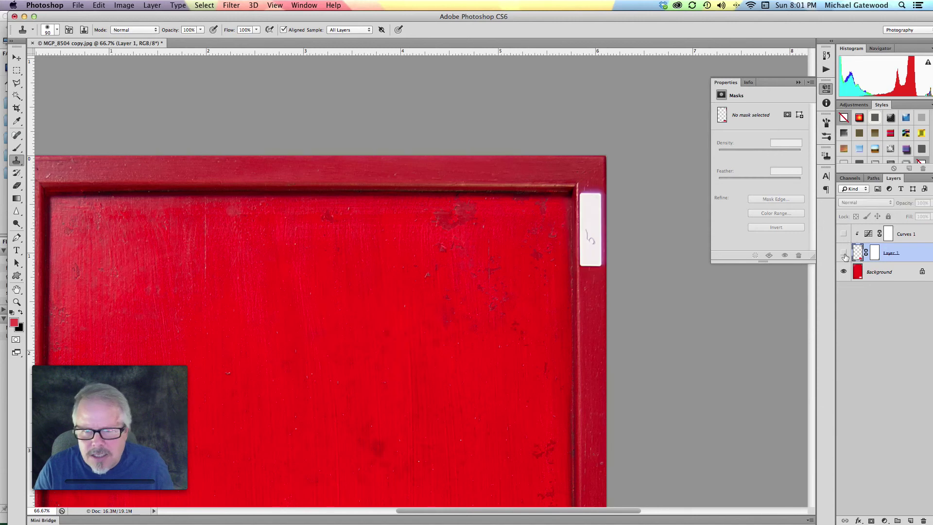
left_click(844, 253)
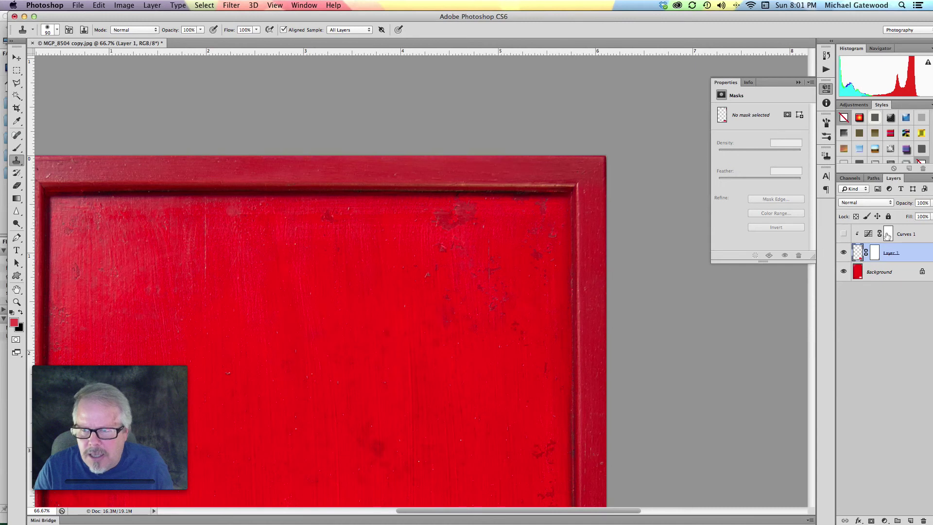
left_click(868, 233)
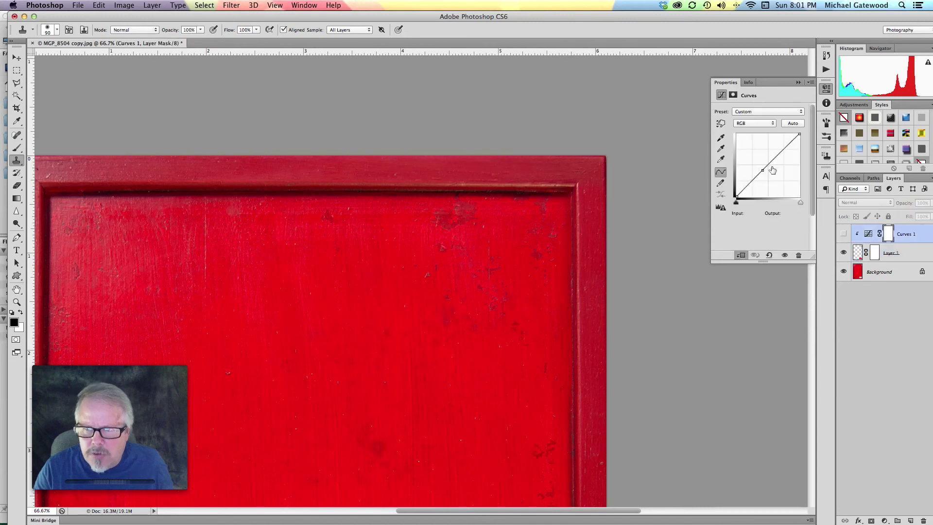
left_click_drag(764, 169, 768, 170)
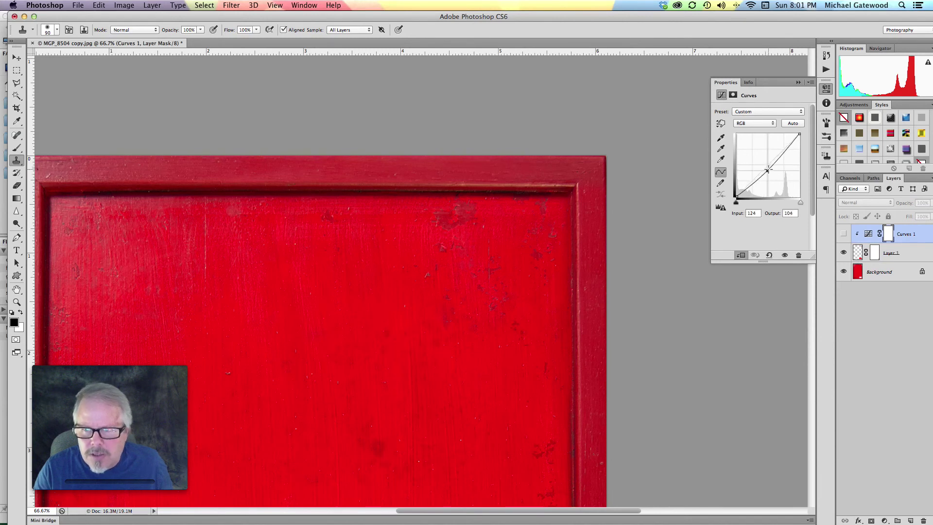
left_click(844, 235)
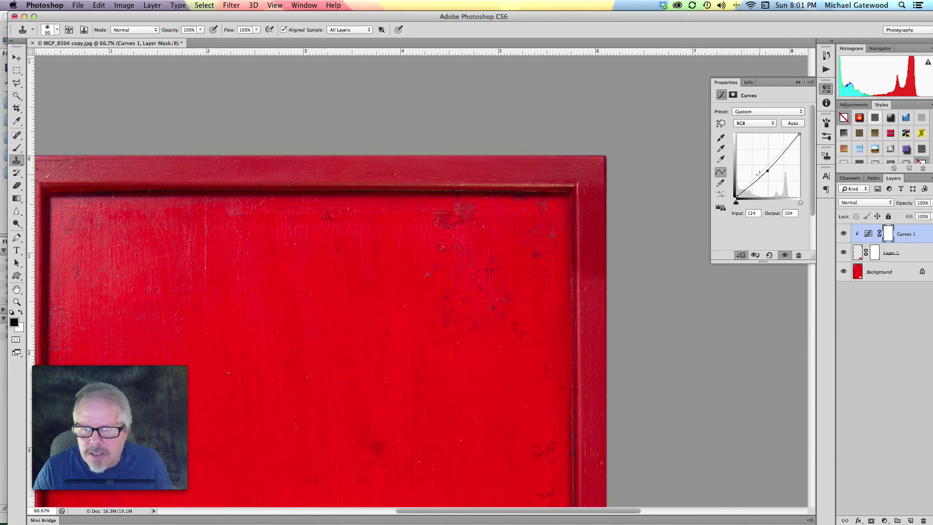
left_click_drag(767, 170, 769, 168)
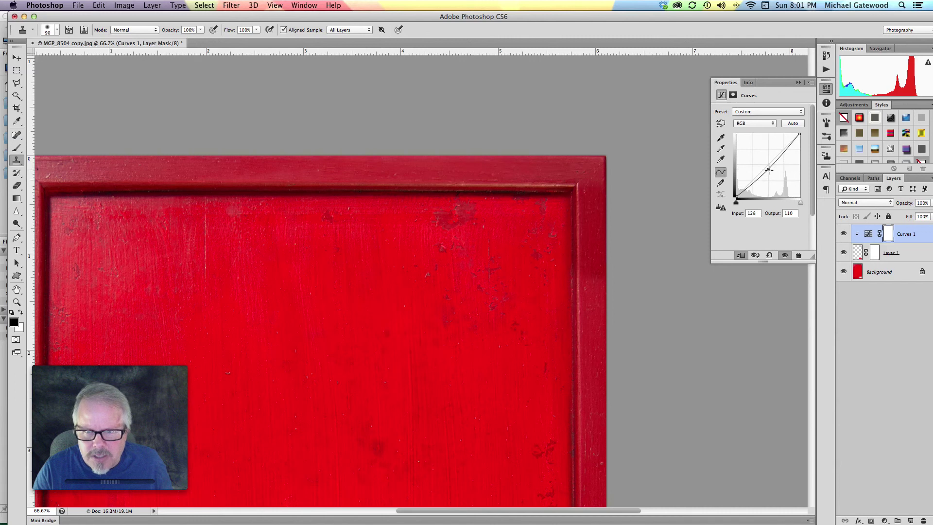
Add a highlight point to Curves 1 and toggle the adjustment to compare.
scroll(443, 296, "down", 15)
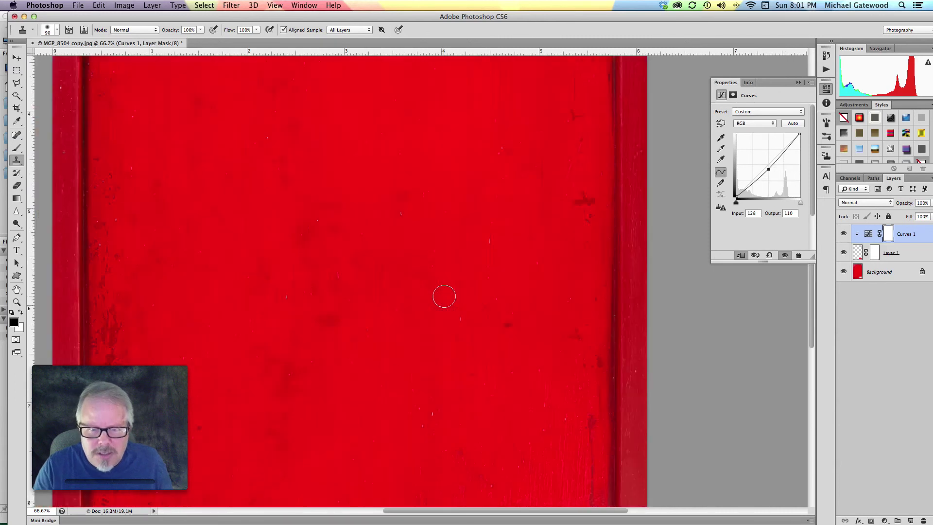
scroll(444, 296, "down", 10)
scroll(444, 296, "up", 6)
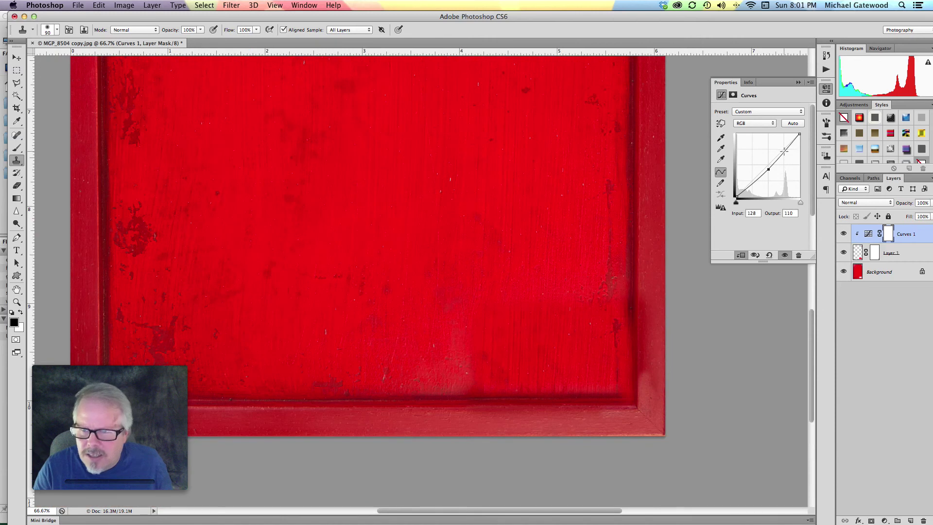
left_click_drag(784, 151, 785, 152)
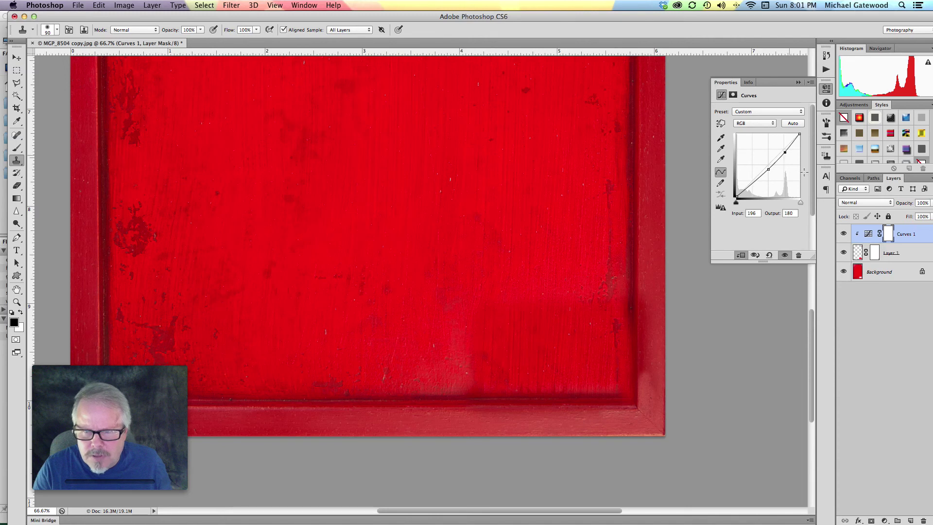
left_click(843, 234)
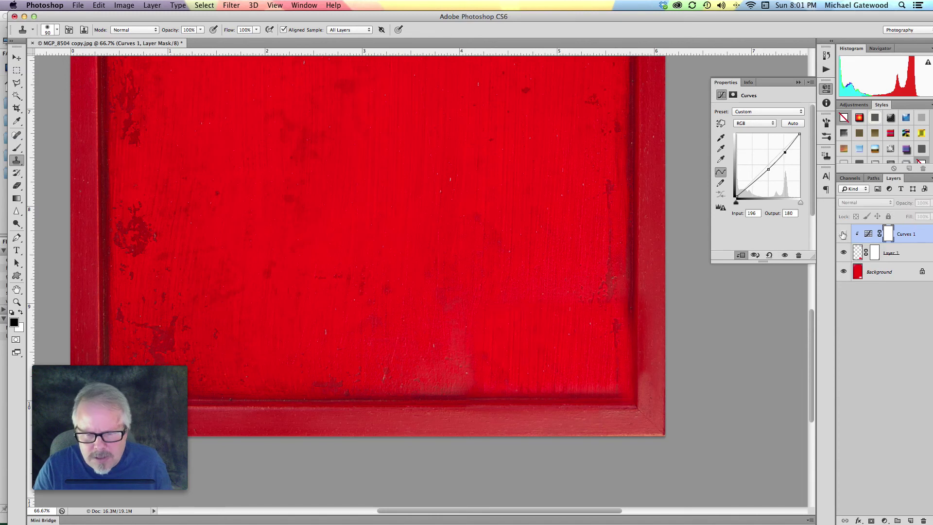
left_click(844, 235)
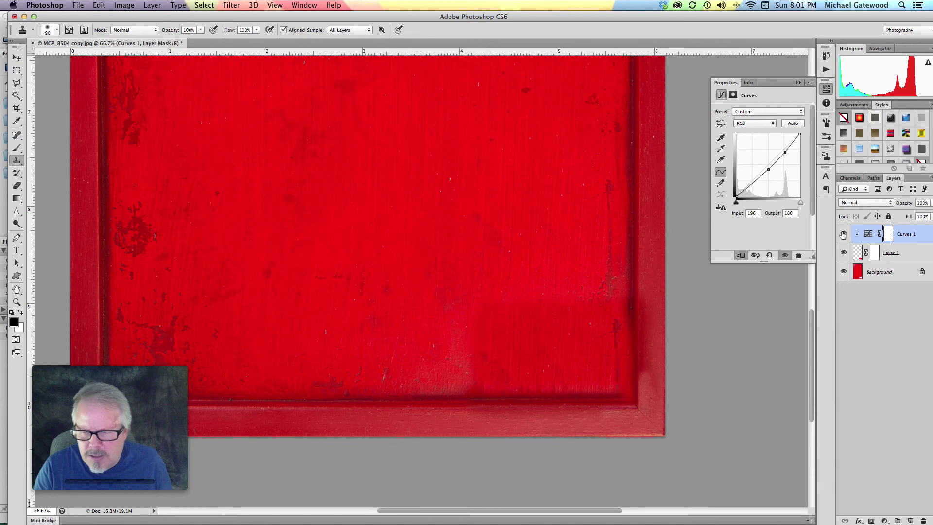
Set the midpoint to 124/124, the upper point to 188/186, and add a shadow point near 73/75.
left_click(769, 167)
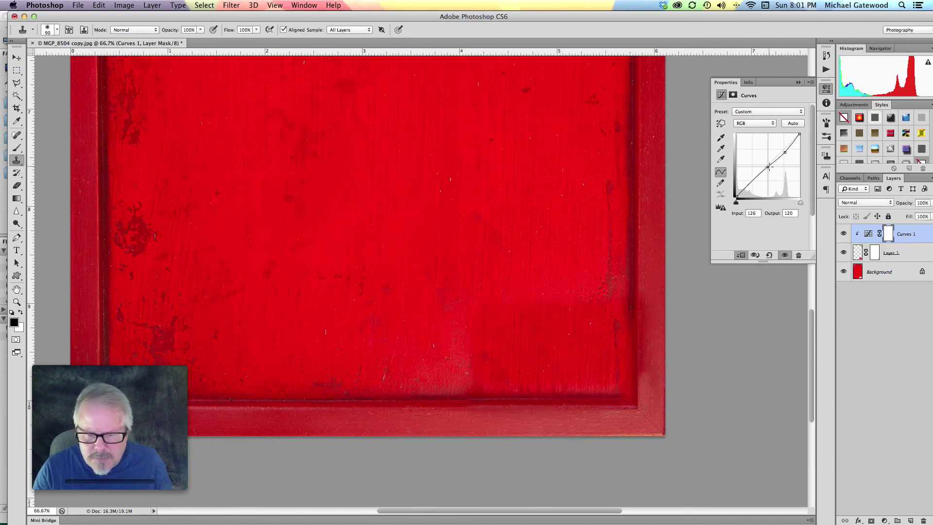
left_click_drag(769, 167, 768, 166)
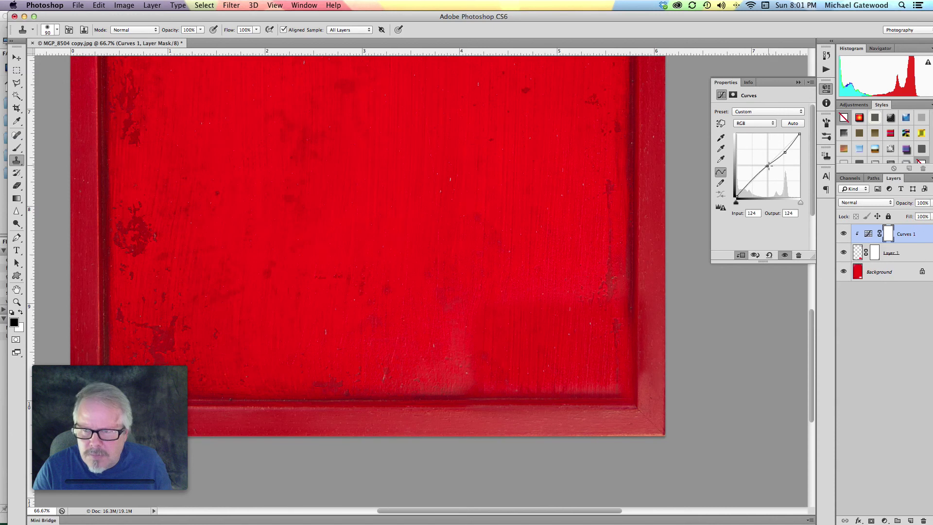
left_click_drag(788, 150, 786, 147)
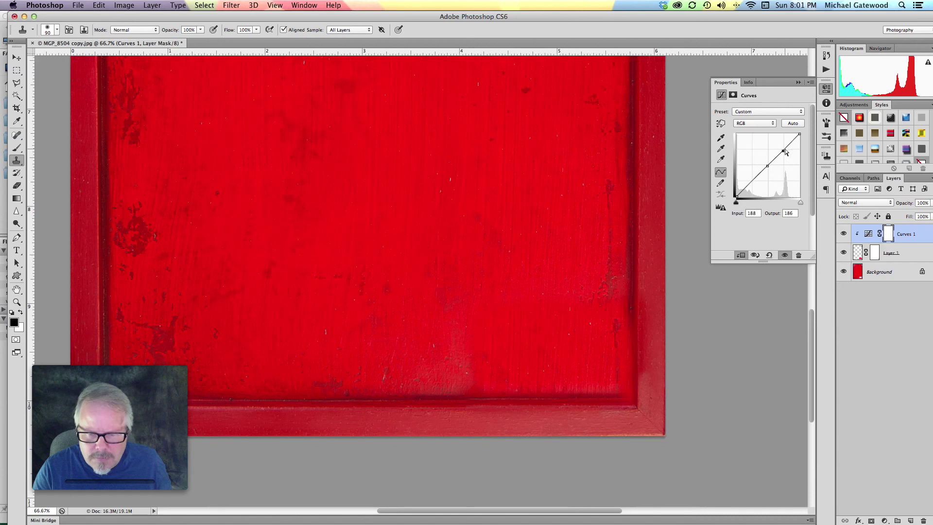
left_click(746, 189)
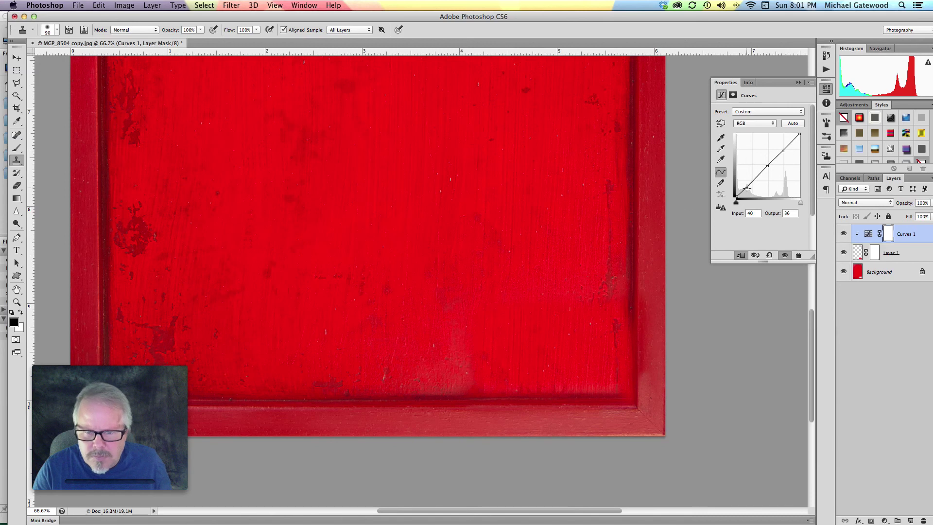
left_click_drag(746, 189, 745, 188)
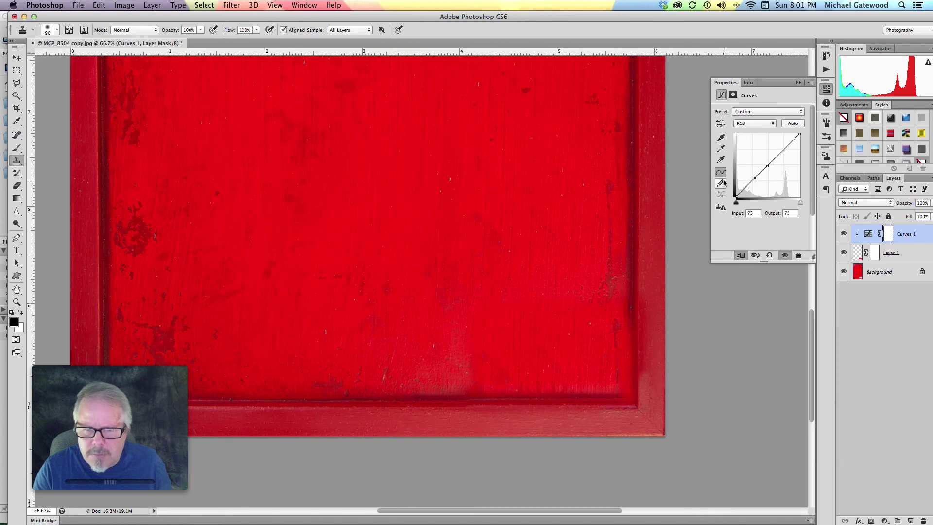
Scroll across the canvas to check that the cloned patches blend into the red panel.
scroll(548, 187, "up", 10)
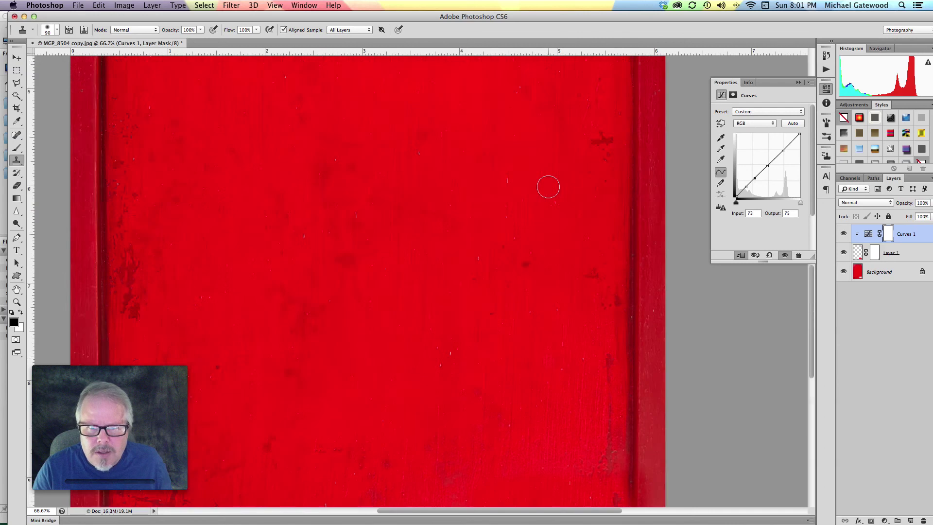
scroll(548, 187, "up", 3)
scroll(548, 187, "down", 8)
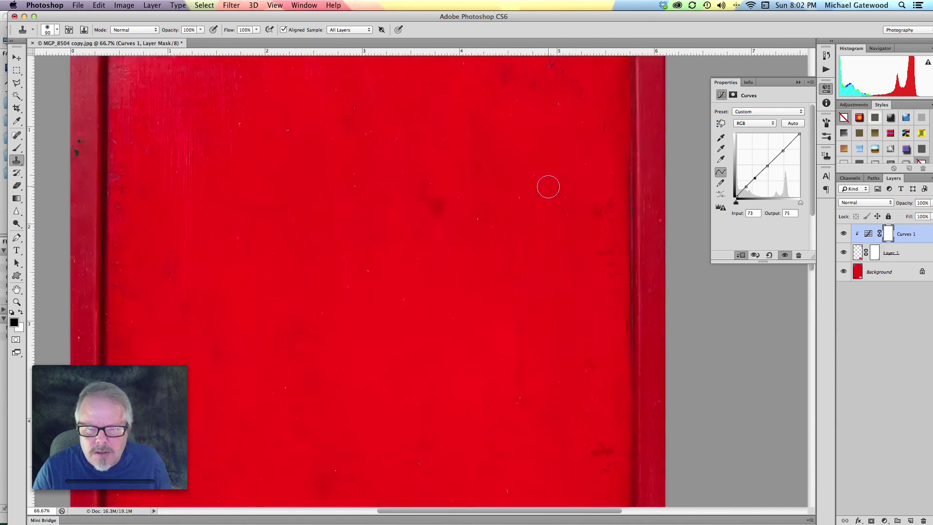
scroll(548, 188, "left", 1)
scroll(548, 187, "down", 8)
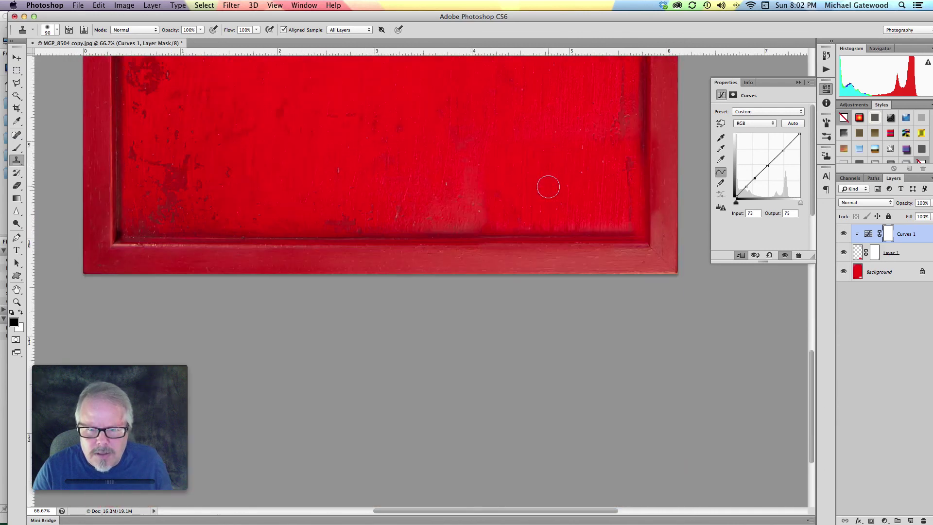
scroll(548, 187, "up", 4)
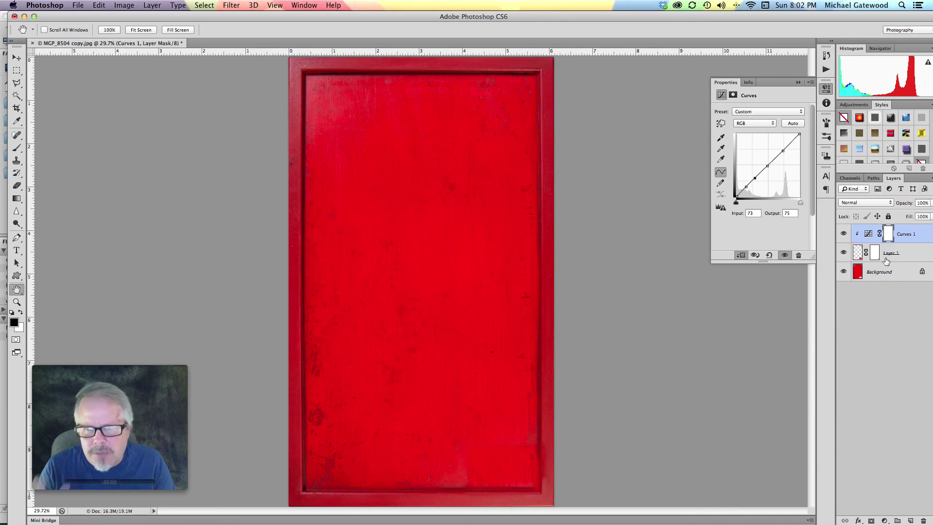
left_click(844, 235)
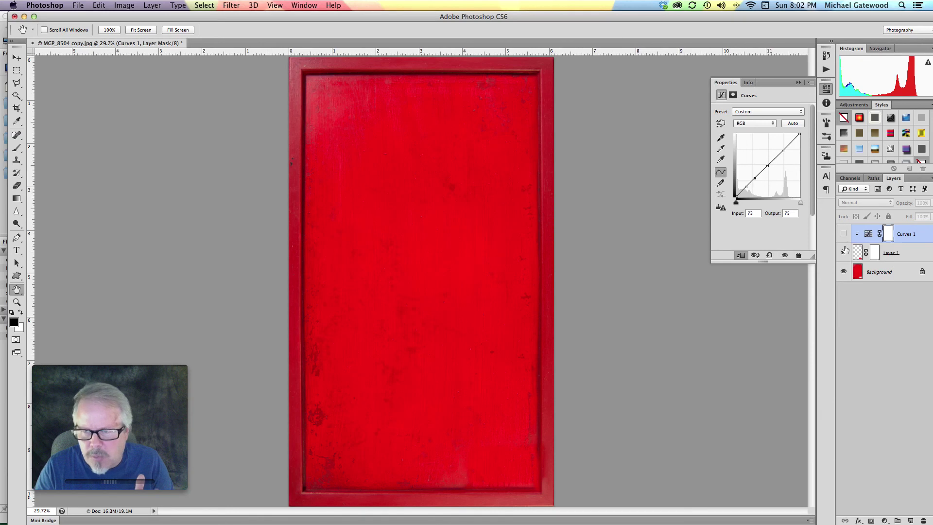
left_click(845, 254)
left_click(844, 253)
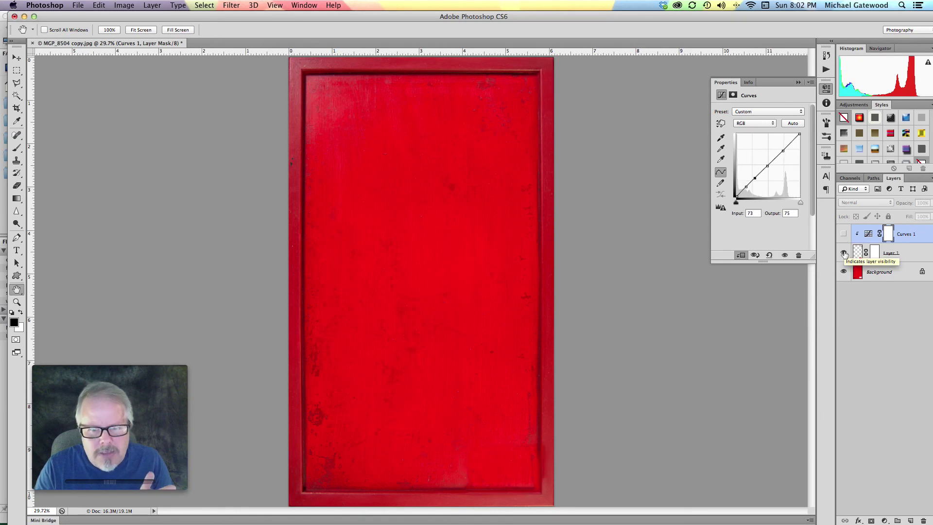
left_click(843, 234)
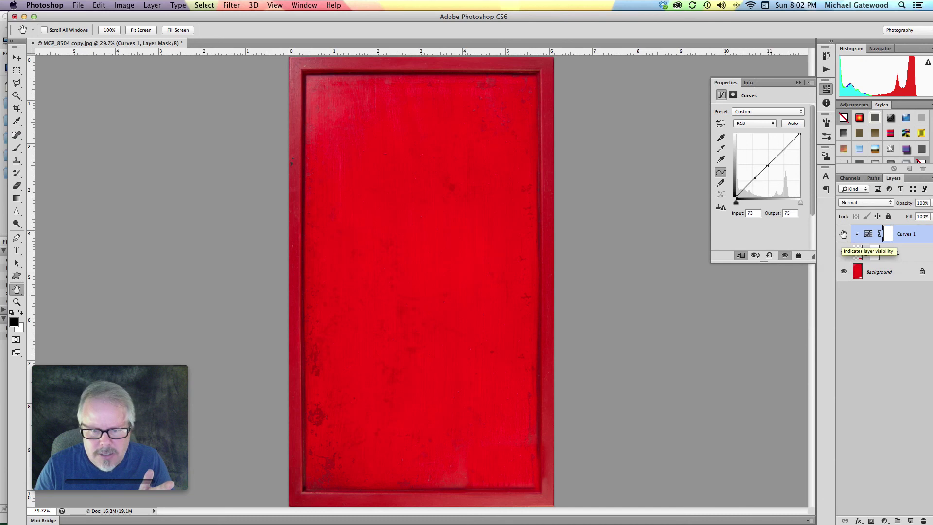